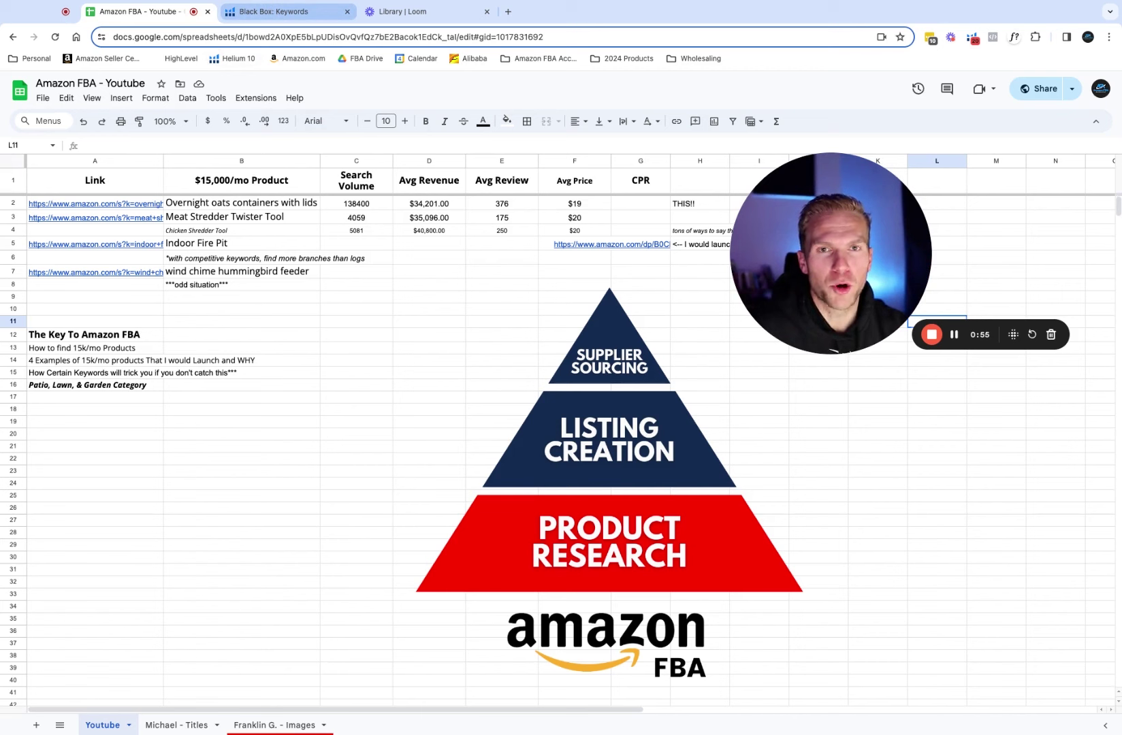
Switch to Helium 10's Black Box keyword research and set the search volume range to 3000–10000.
{"action": "left_click", "coordinate": [286, 11]}
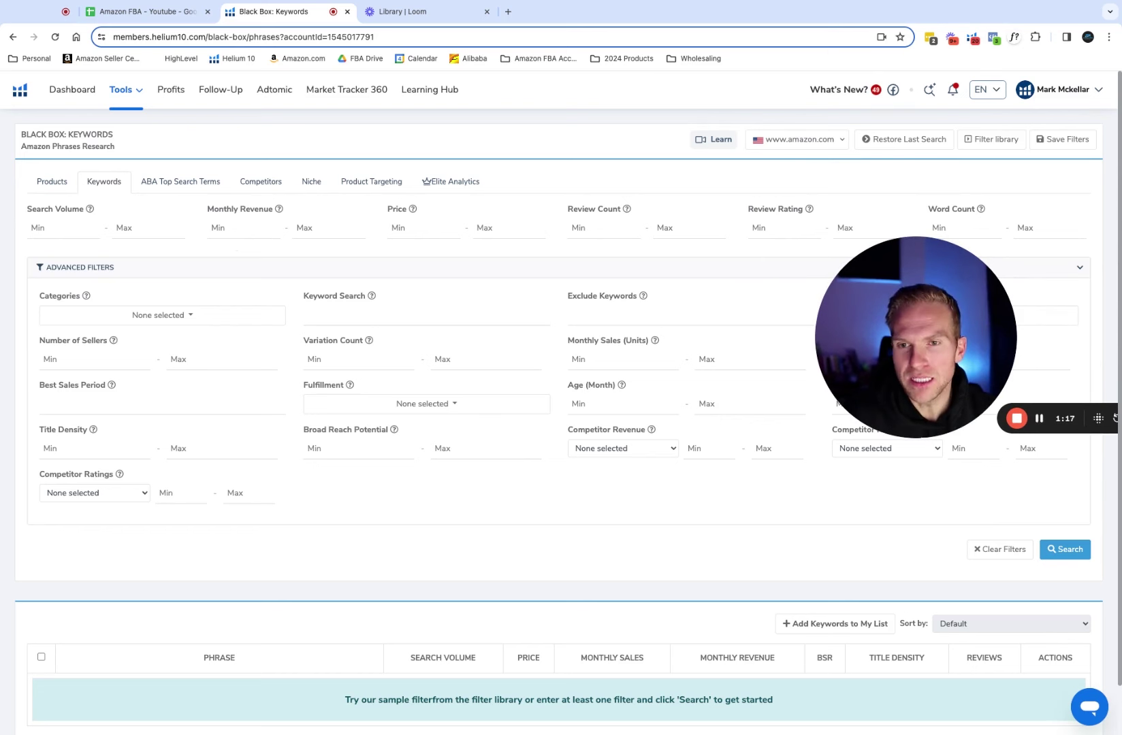
{"action": "left_click", "coordinate": [84, 227]}
{"action": "type", "text": "3"}
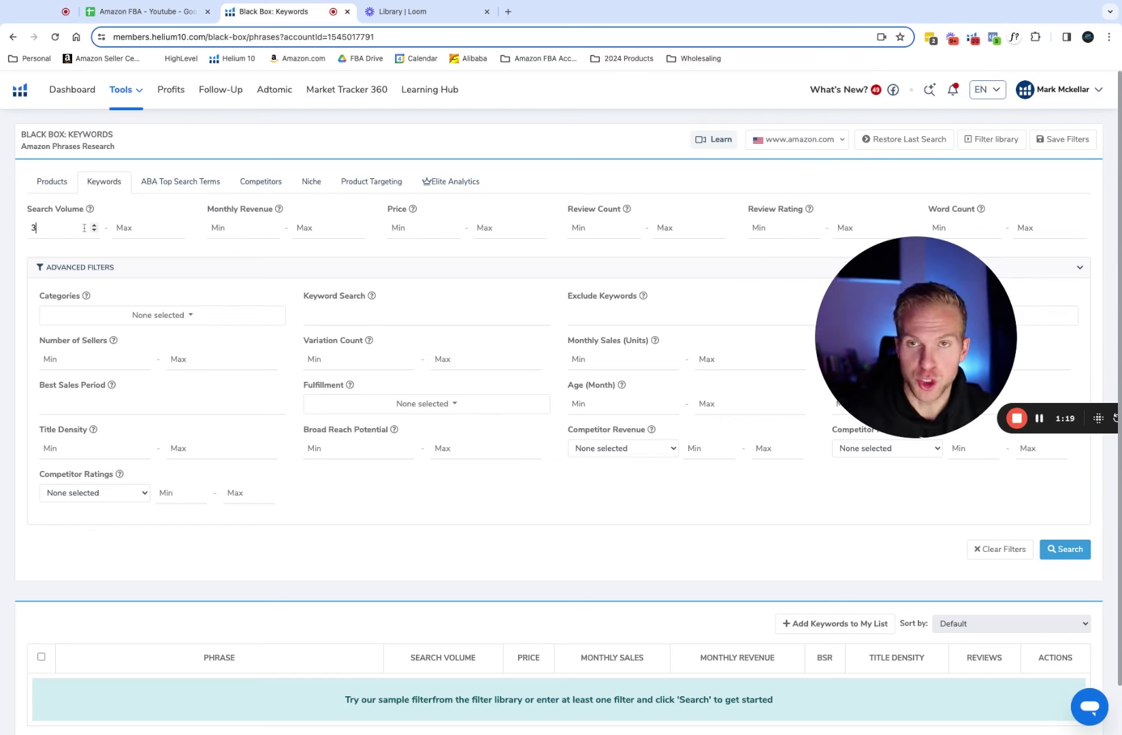
{"action": "type", "text": "000"}
{"action": "key", "text": "Tab"}
{"action": "type", "text": "1"}
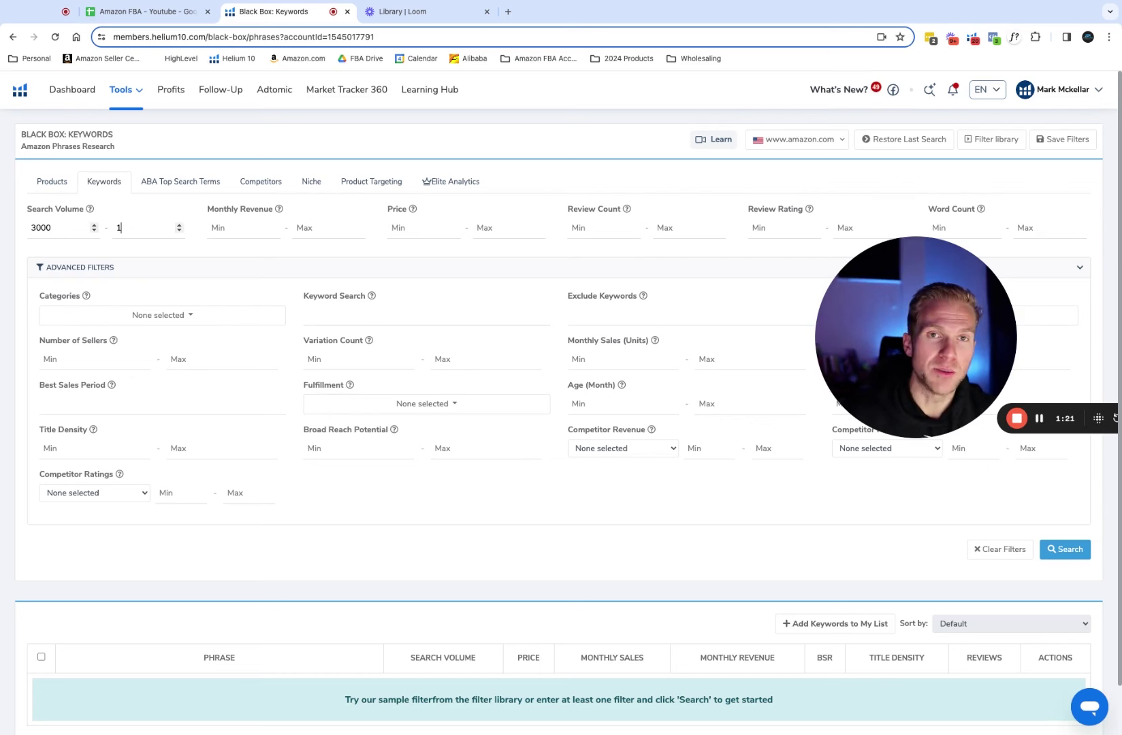
{"action": "type", "text": "0000"}
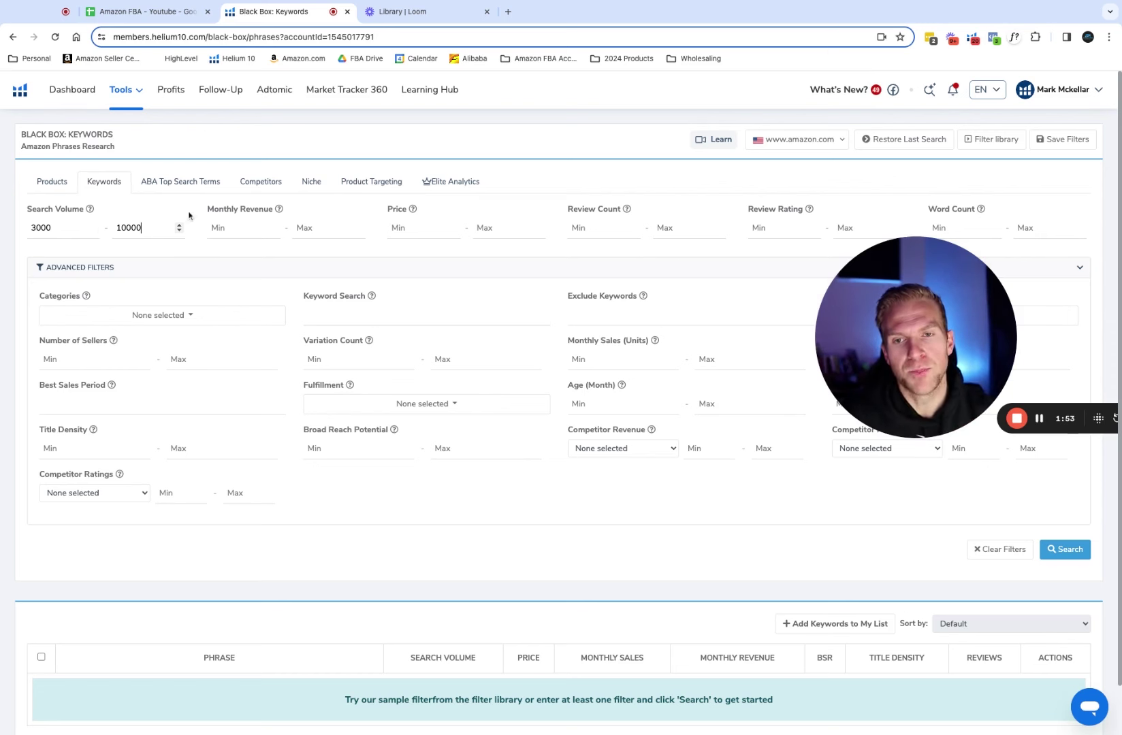
Set the monthly revenue filter to a minimum of 15000 and a maximum of 30000.
{"action": "left_click", "coordinate": [224, 226]}
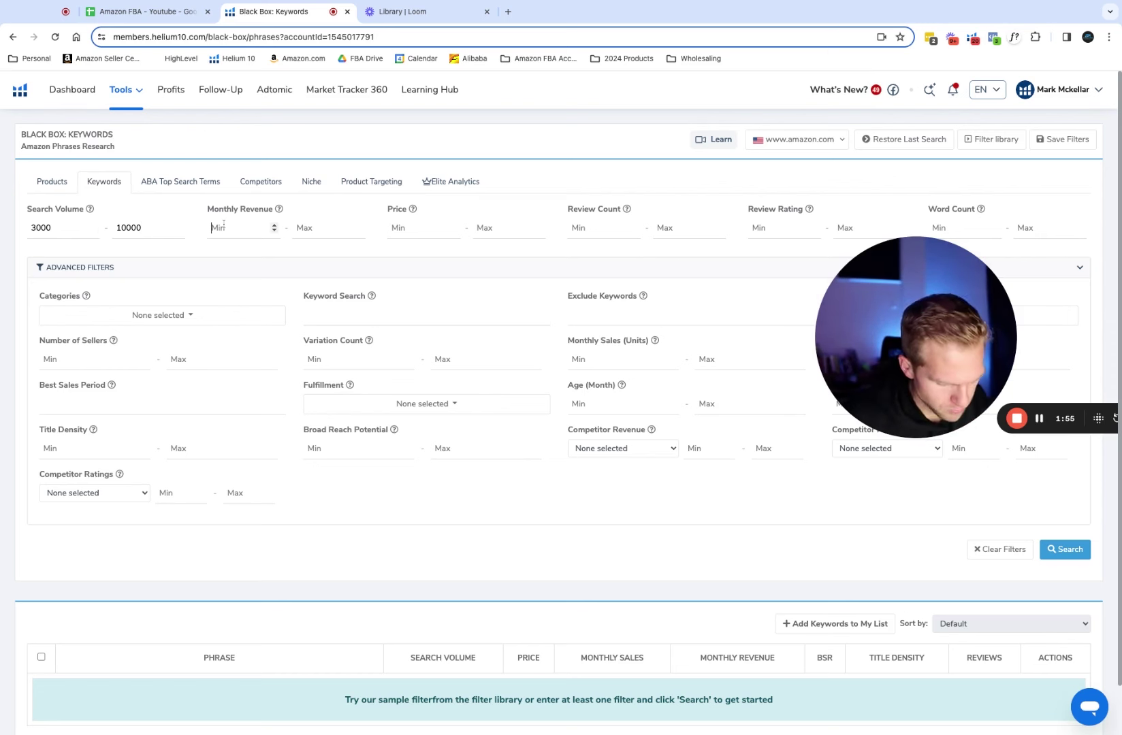
{"action": "type", "text": "15000"}
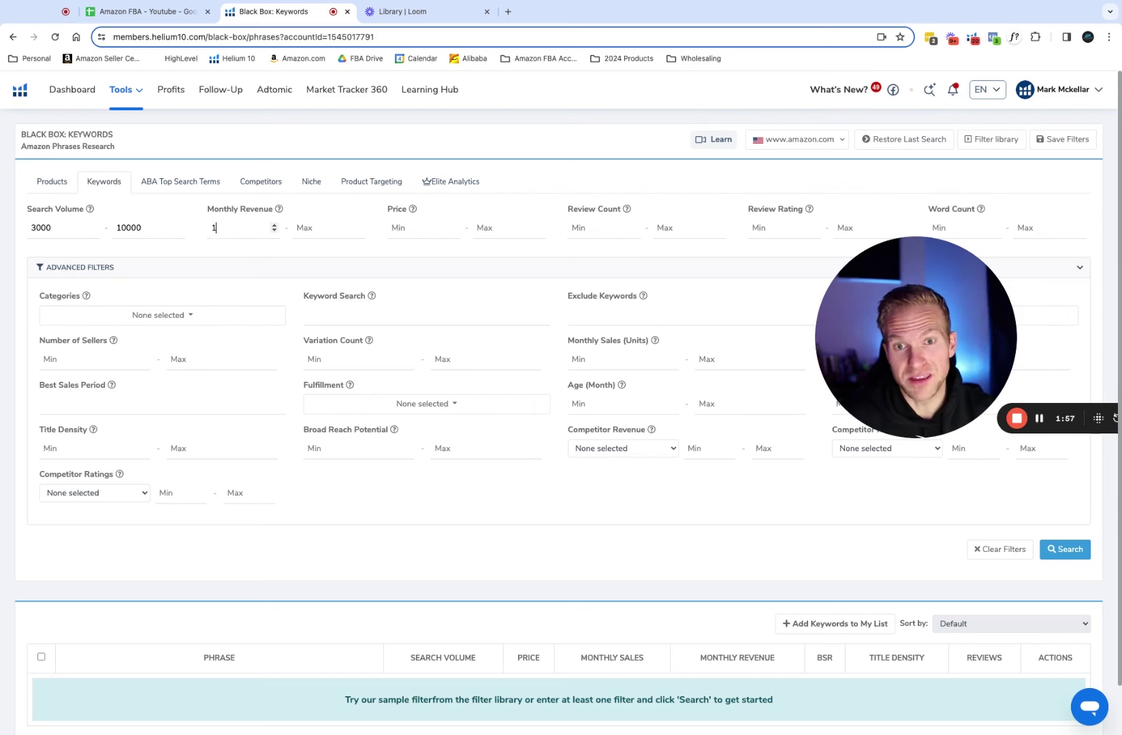
{"action": "left_click", "coordinate": [306, 227]}
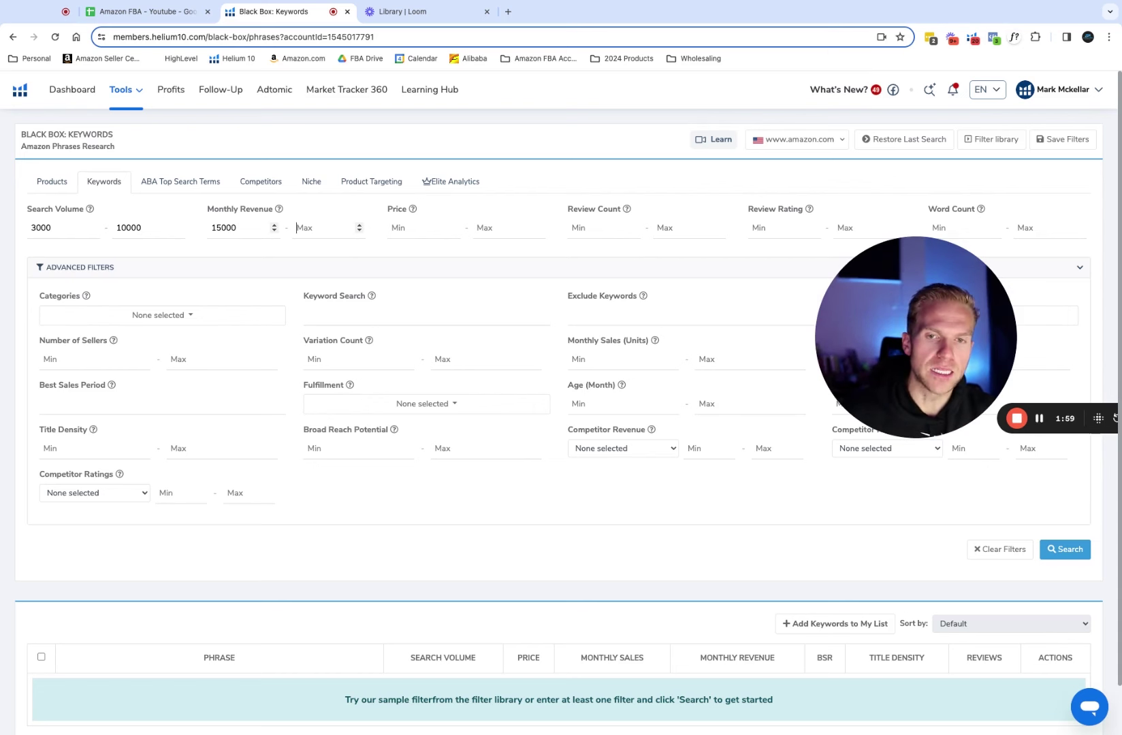
{"action": "type", "text": "30000"}
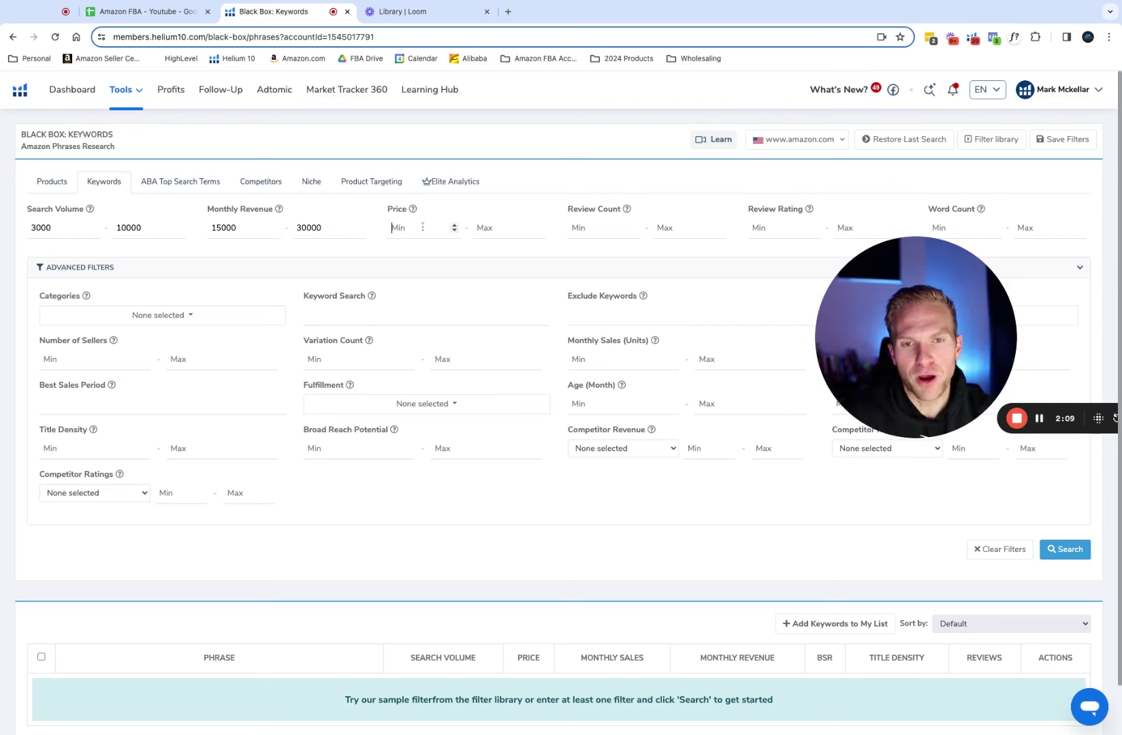
Set the price range to 10–90 and limit the review count to a maximum of 250.
{"action": "type", "text": "10"}
{"action": "key", "text": "Tab"}
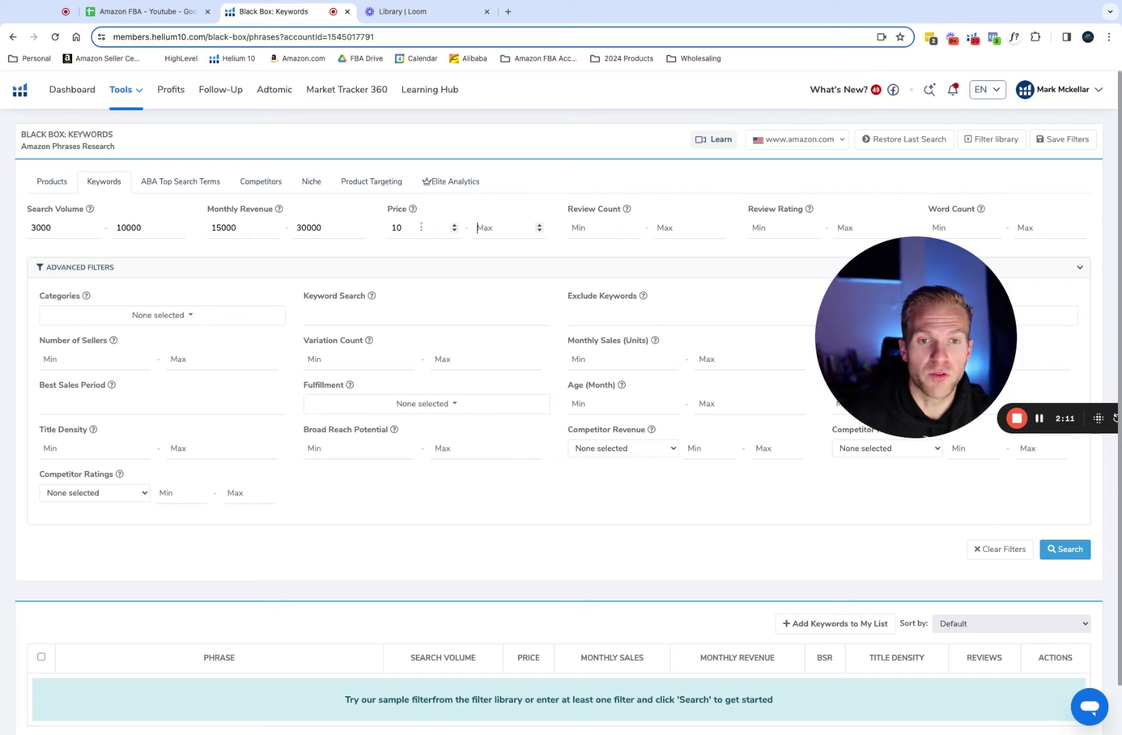
{"action": "type", "text": "90"}
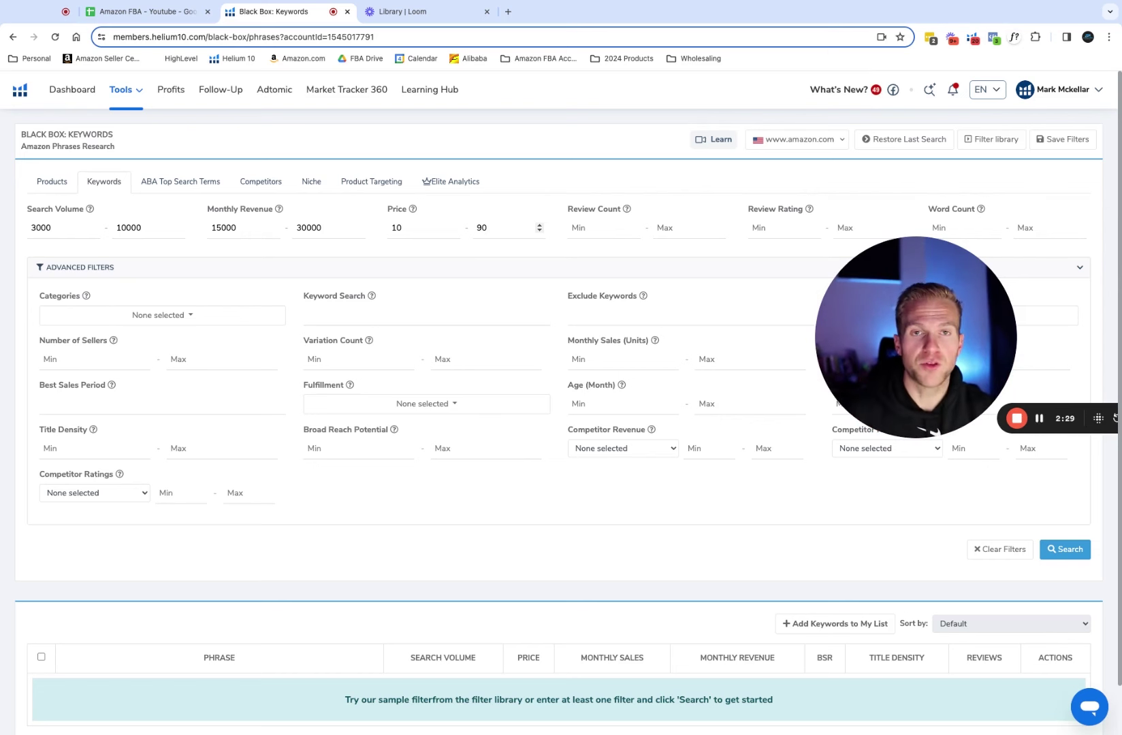
{"action": "left_click", "coordinate": [659, 228]}
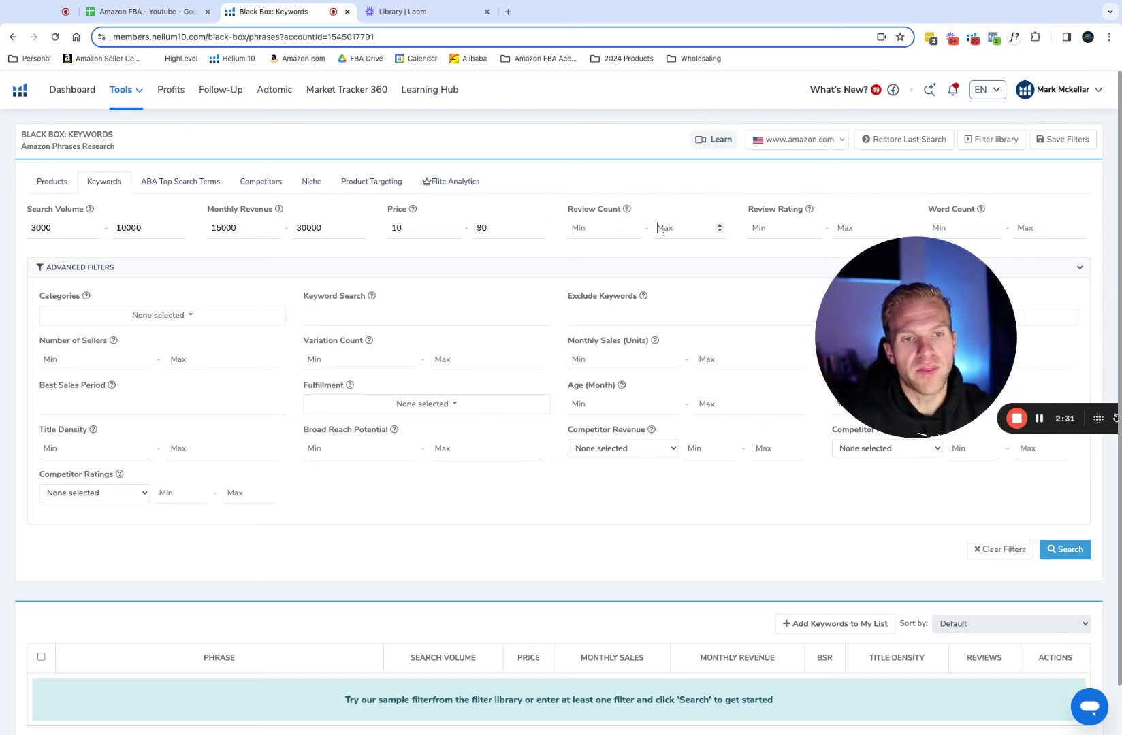
{"action": "type", "text": "250"}
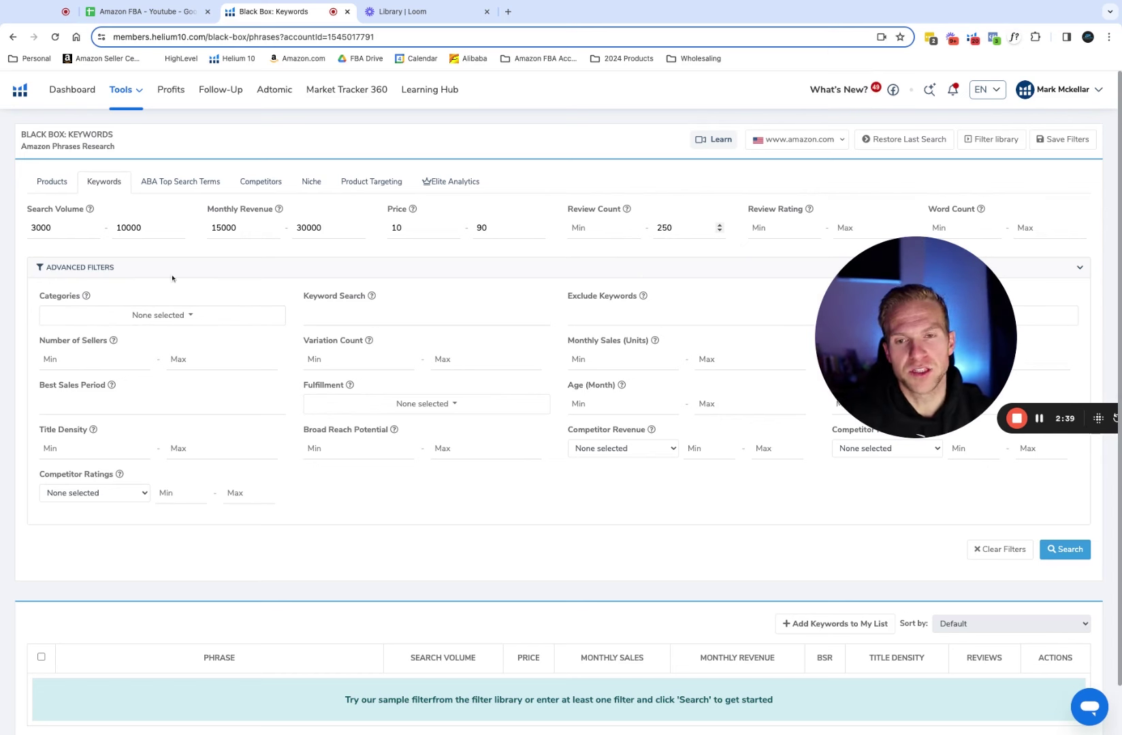
Restrict the categories to Patio, Lawn & Garden and run the keyword search.
{"action": "left_click", "coordinate": [211, 318]}
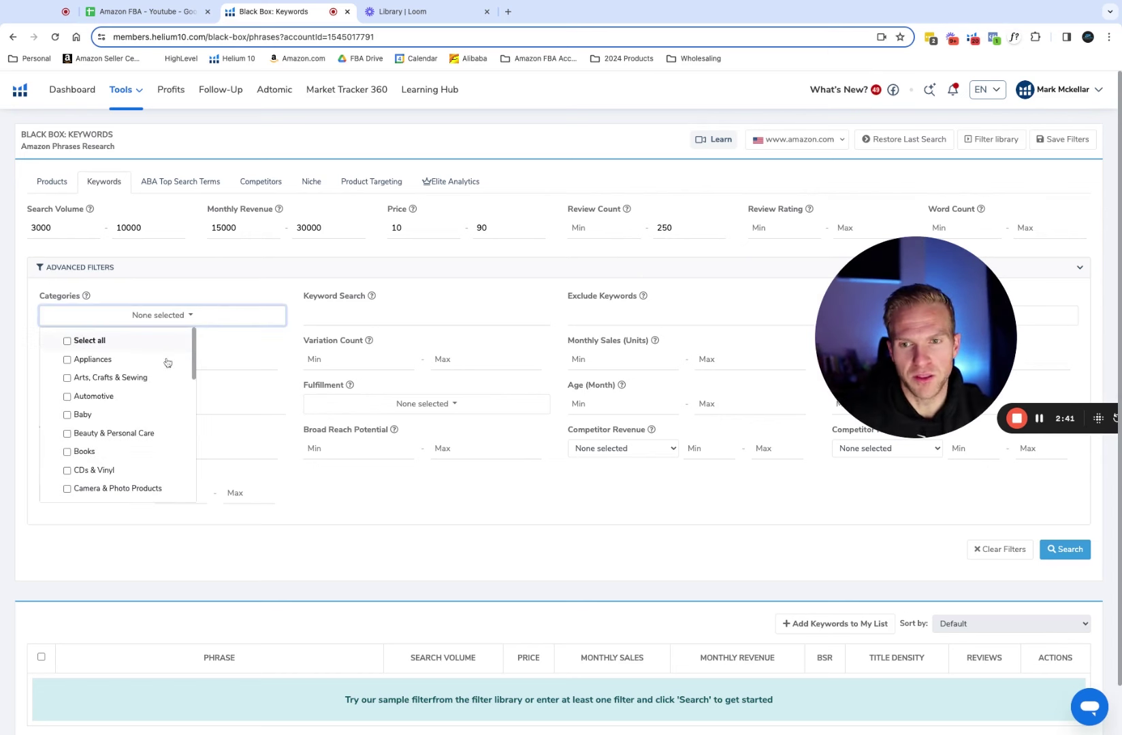
{"action": "scroll", "coordinate": [157, 385], "scroll_direction": "down", "scroll_amount": 1}
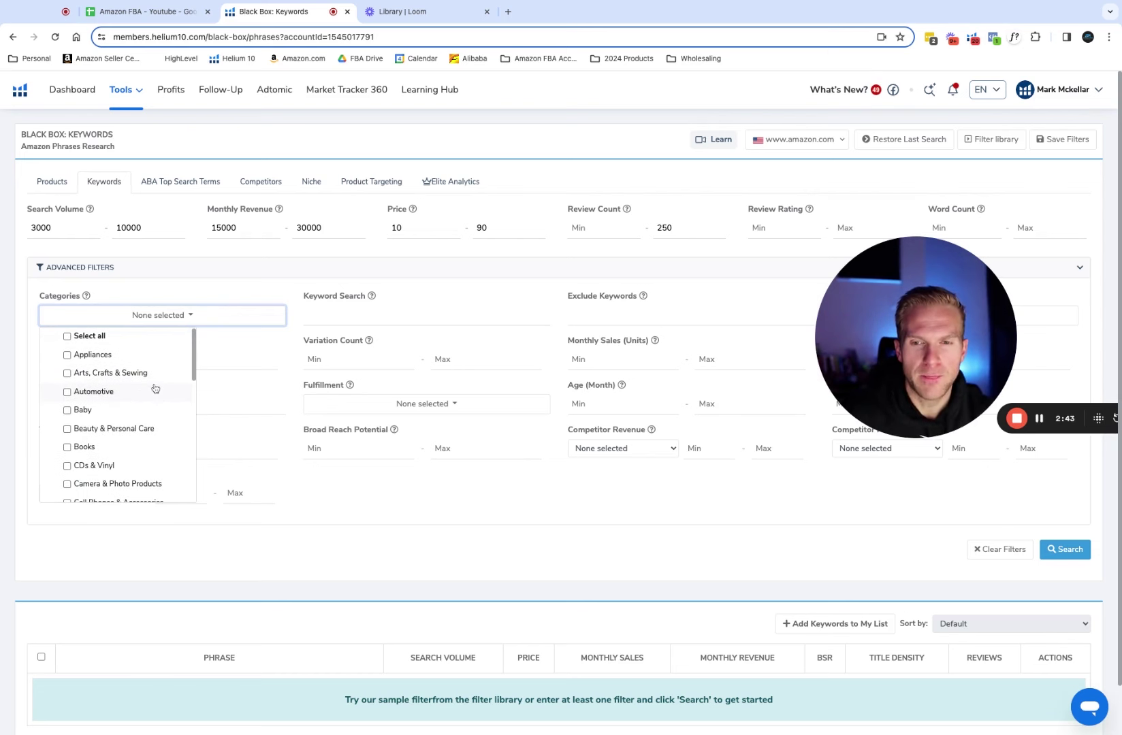
{"action": "scroll", "coordinate": [155, 389], "scroll_direction": "down", "scroll_amount": 1}
{"action": "scroll", "coordinate": [155, 391], "scroll_direction": "down", "scroll_amount": 3}
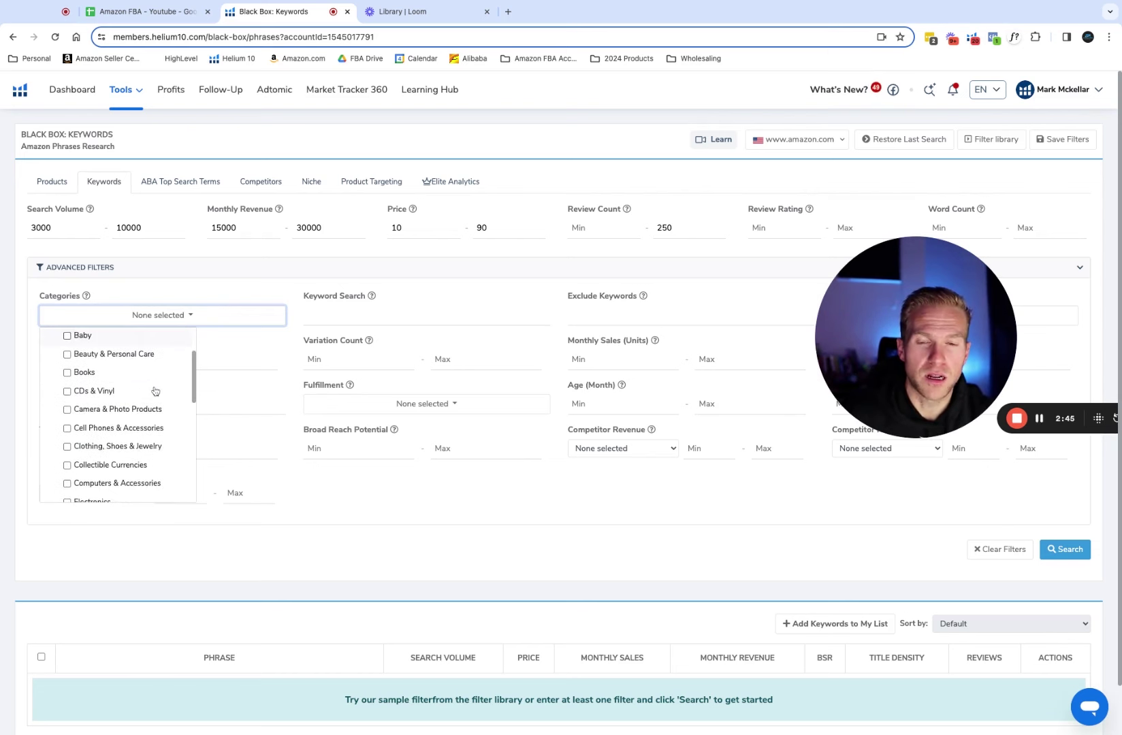
{"action": "scroll", "coordinate": [155, 391], "scroll_direction": "down", "scroll_amount": 8}
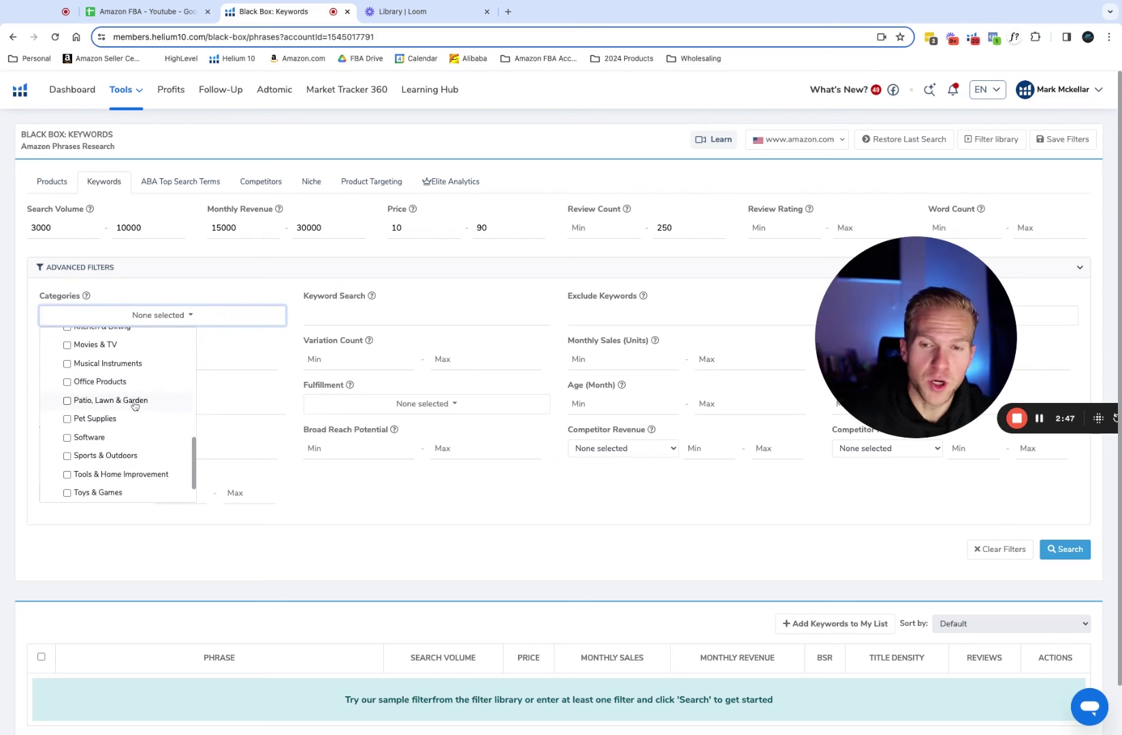
{"action": "left_click", "coordinate": [134, 403]}
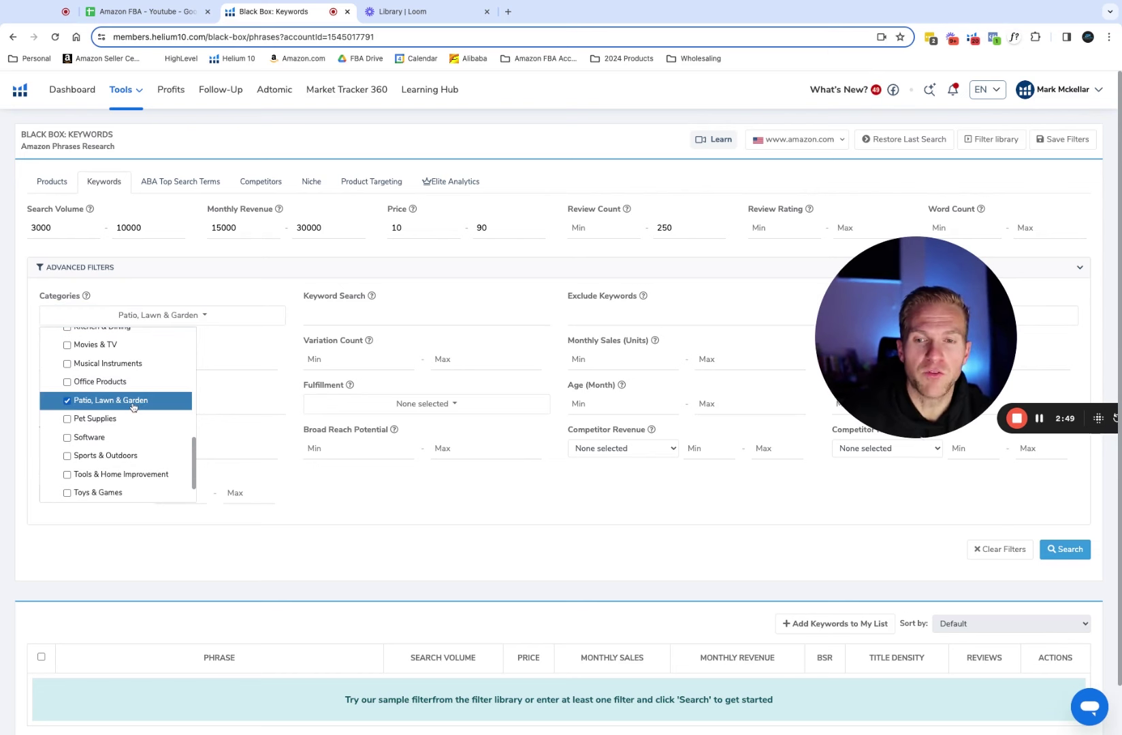
{"action": "left_click", "coordinate": [1067, 550]}
Review the listed phrases with their search volume, price, monthly sales, revenue and reviews for product ideas.
{"action": "scroll", "coordinate": [508, 506], "scroll_direction": "down", "scroll_amount": 1}
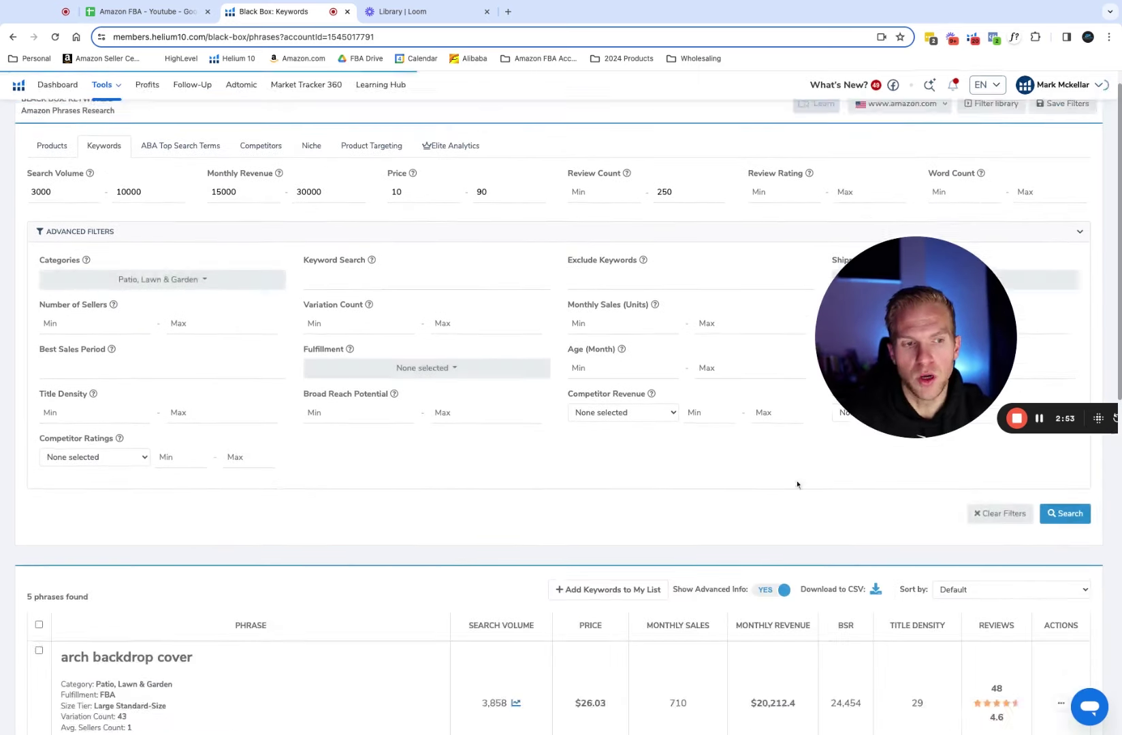
{"action": "scroll", "coordinate": [605, 504], "scroll_direction": "down", "scroll_amount": 3}
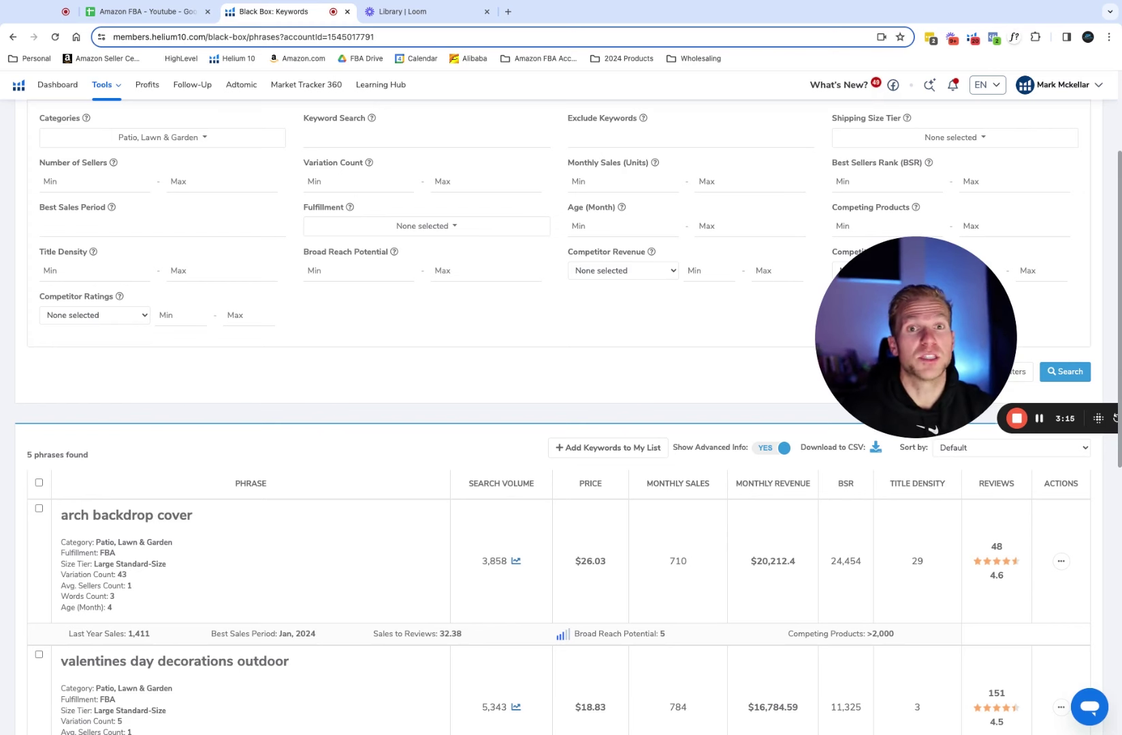
{"action": "scroll", "coordinate": [478, 600], "scroll_direction": "down", "scroll_amount": 3}
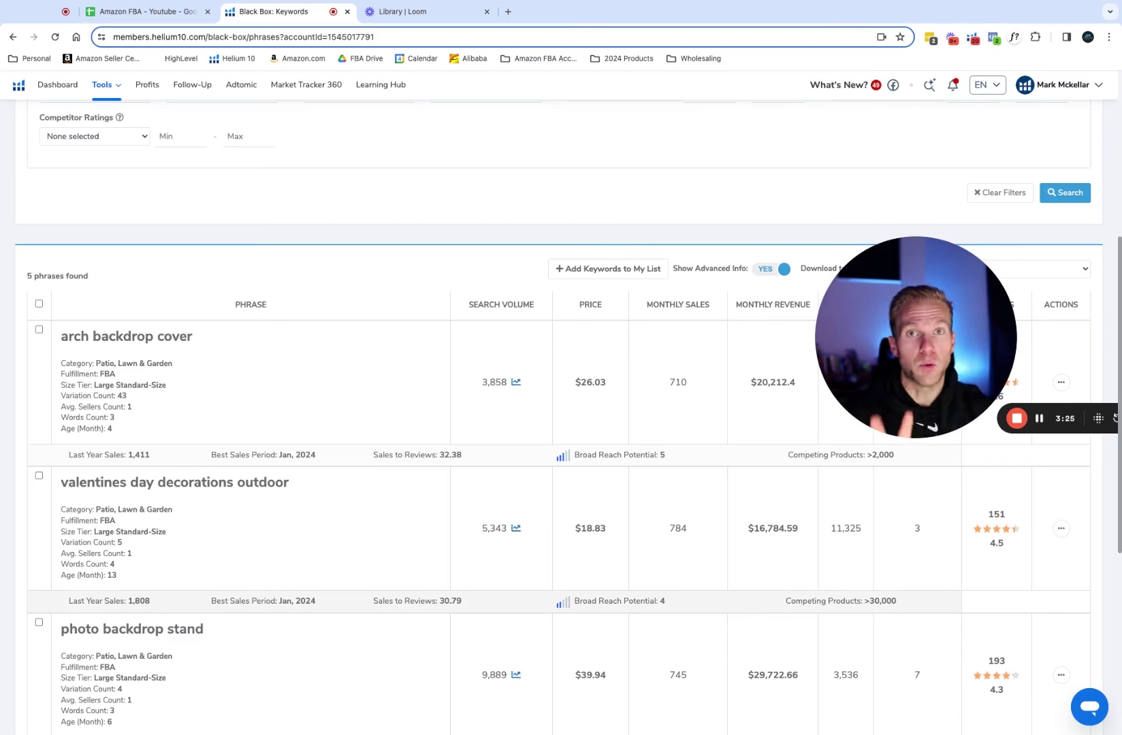
{"action": "scroll", "coordinate": [372, 400], "scroll_direction": "down", "scroll_amount": 2}
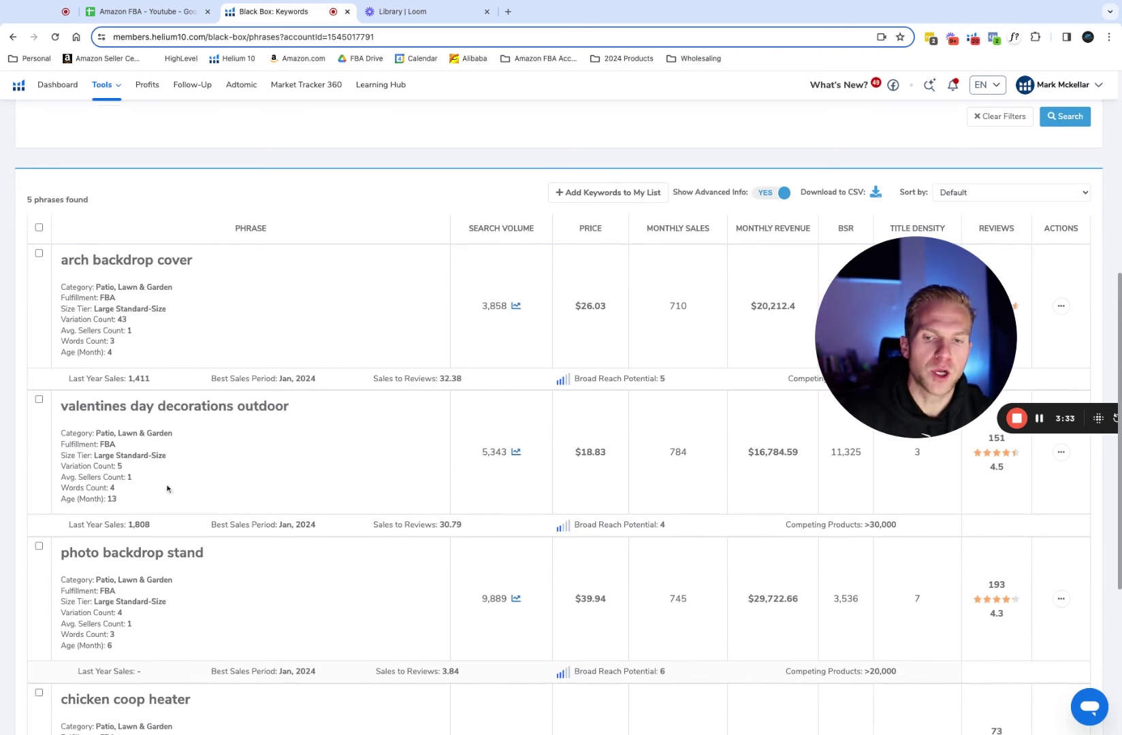
{"action": "scroll", "coordinate": [173, 522], "scroll_direction": "down", "scroll_amount": 1}
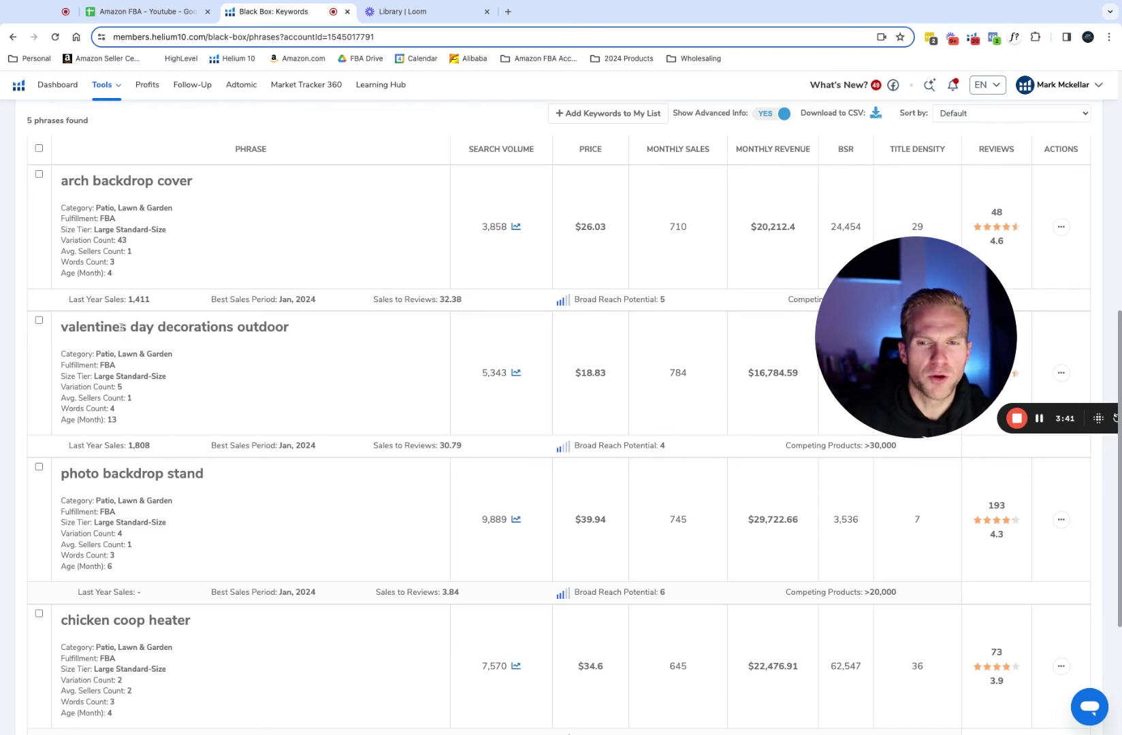
{"action": "scroll", "coordinate": [135, 348], "scroll_direction": "down", "scroll_amount": 1}
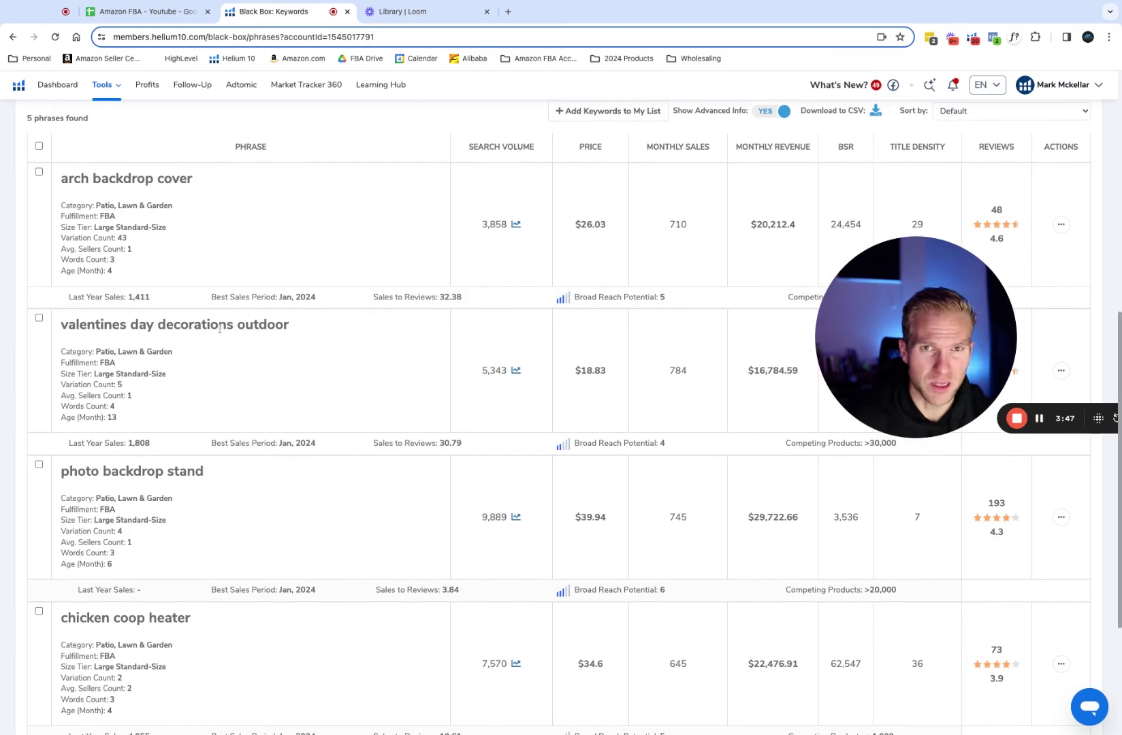
{"action": "scroll", "coordinate": [202, 352], "scroll_direction": "down", "scroll_amount": 1}
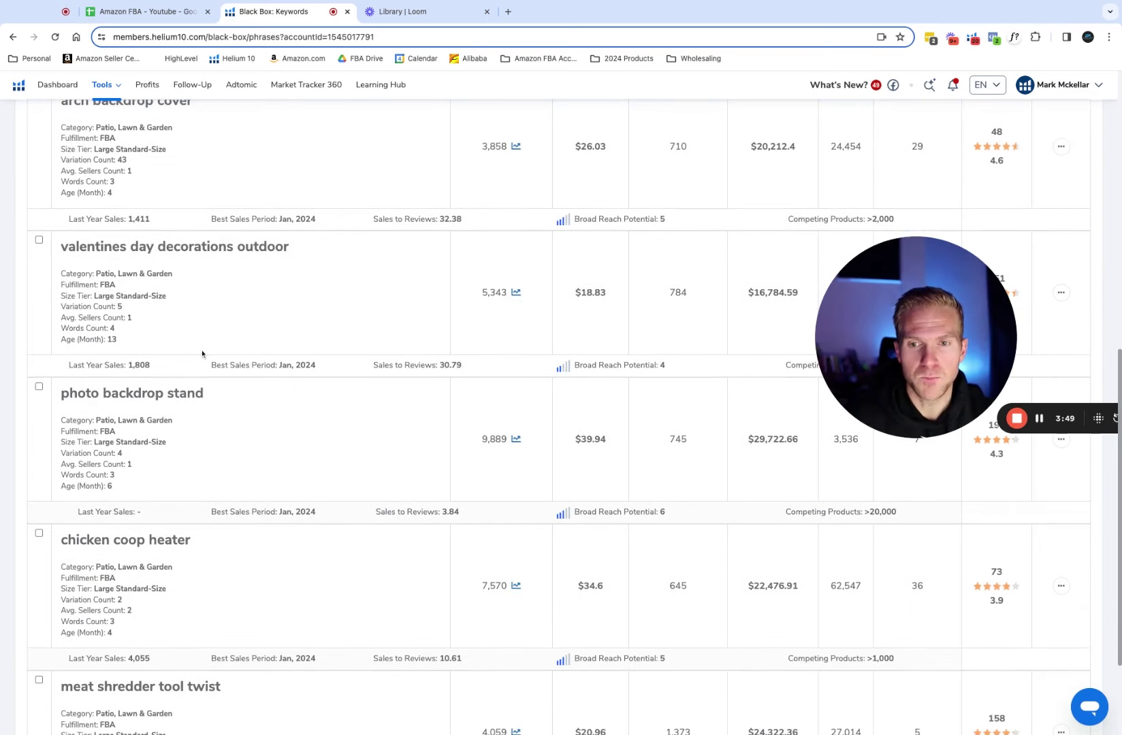
{"action": "scroll", "coordinate": [202, 353], "scroll_direction": "down", "scroll_amount": 2}
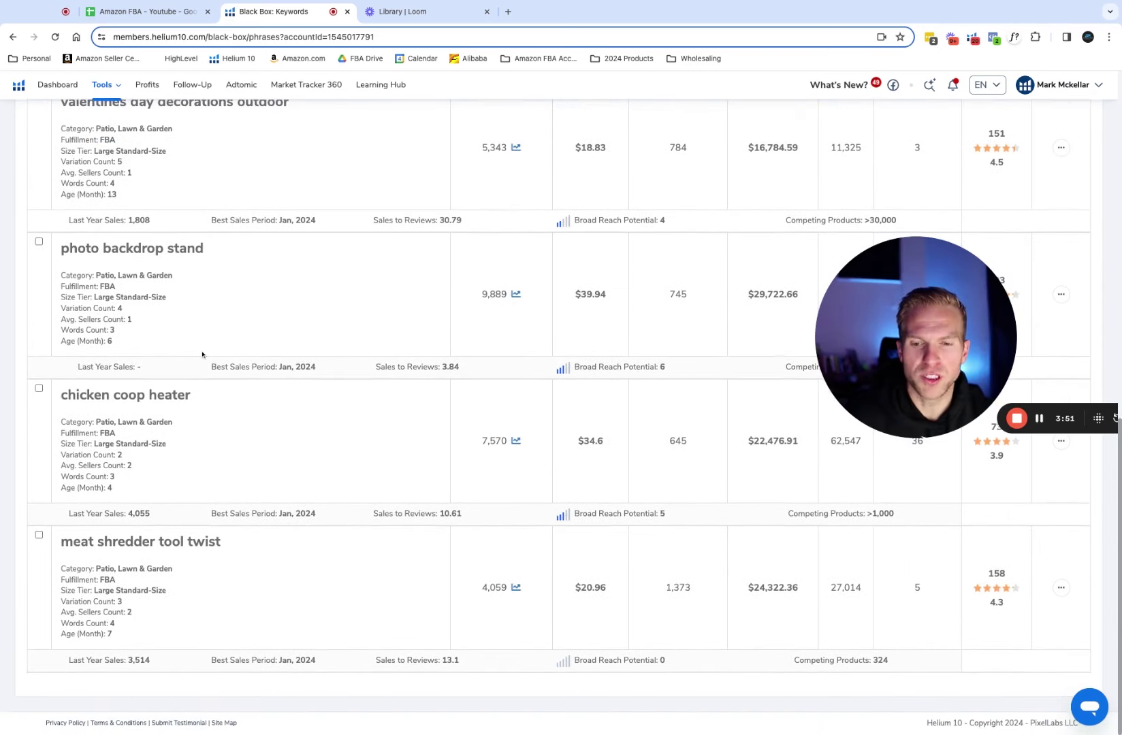
{"action": "scroll", "coordinate": [202, 354], "scroll_direction": "up", "scroll_amount": 1}
{"action": "scroll", "coordinate": [203, 353], "scroll_direction": "down", "scroll_amount": 1}
{"action": "scroll", "coordinate": [202, 360], "scroll_direction": "up", "scroll_amount": 5}
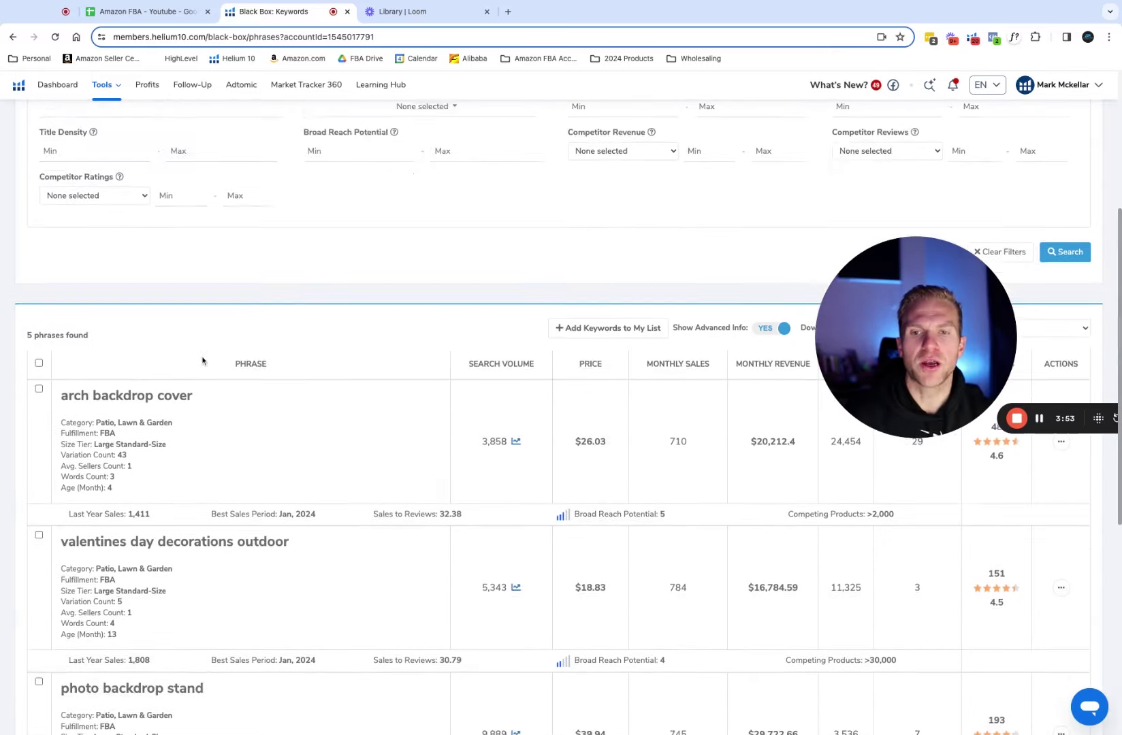
{"action": "scroll", "coordinate": [203, 360], "scroll_direction": "up", "scroll_amount": 1}
{"action": "scroll", "coordinate": [202, 359], "scroll_direction": "down", "scroll_amount": 1}
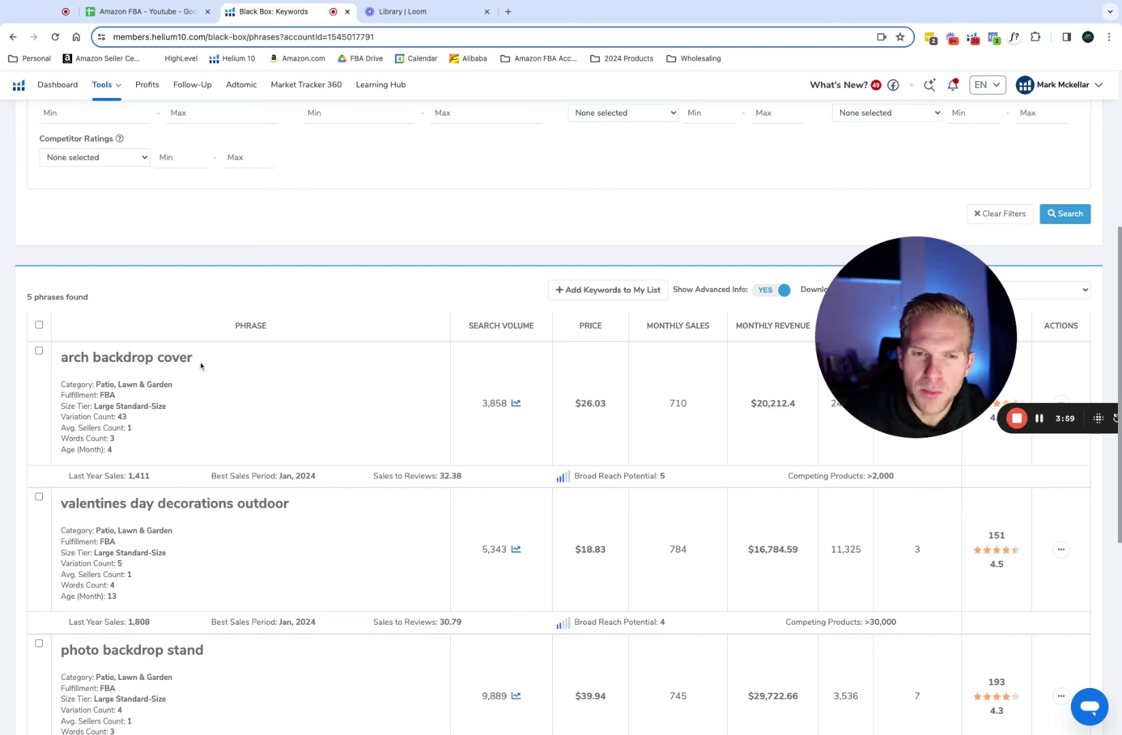
Check the search volume and monthly revenue of "arch backdrop cover" and view that phrase on Amazon.
{"action": "left_click_drag", "start_coordinate": [885, 354], "coordinate": [878, 209]}
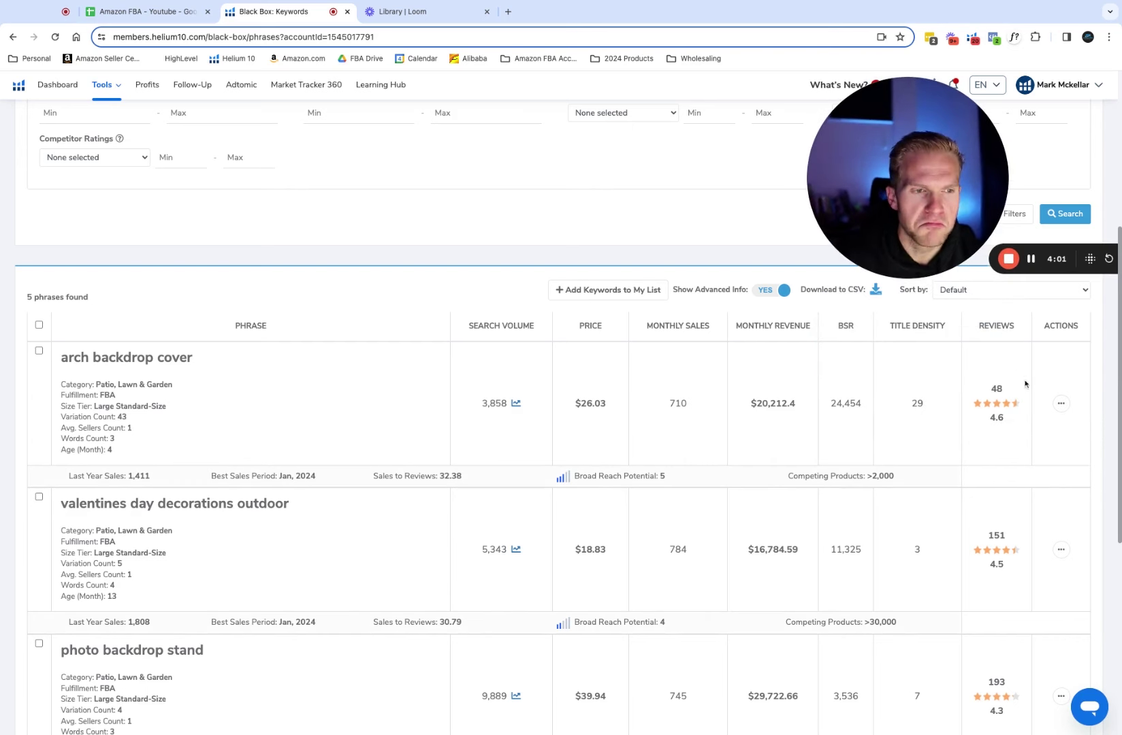
{"action": "left_click", "coordinate": [1060, 403]}
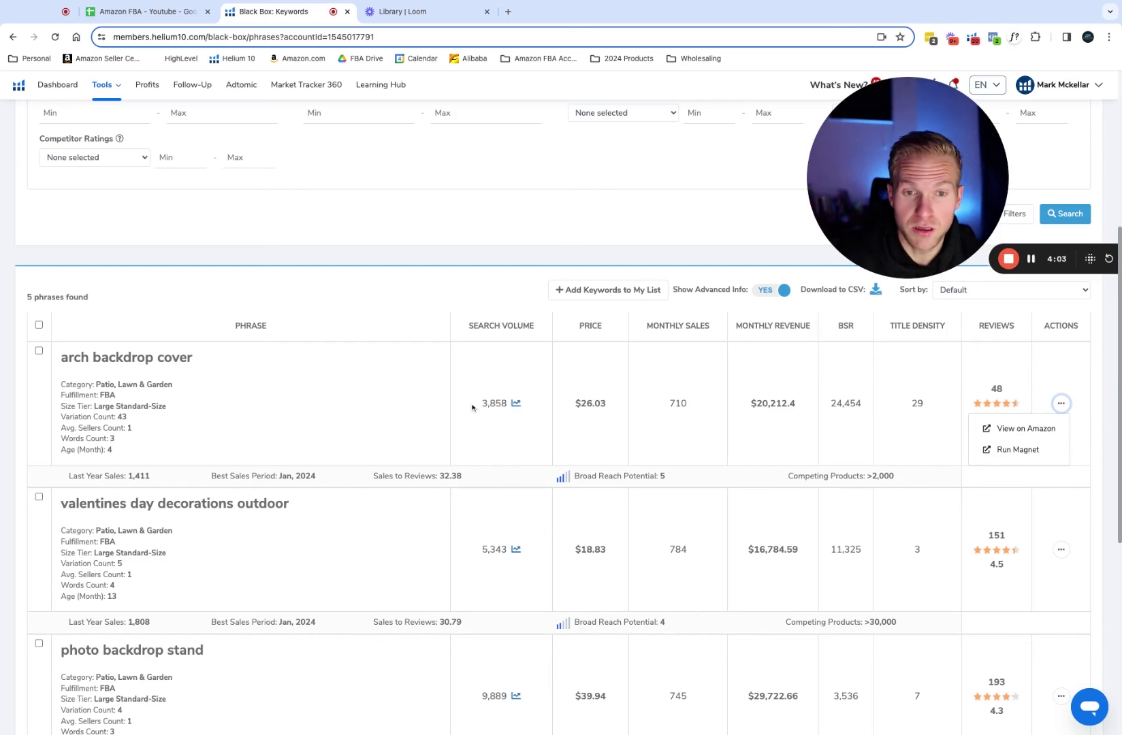
{"action": "left_click_drag", "start_coordinate": [508, 403], "coordinate": [475, 405]}
{"action": "left_click_drag", "start_coordinate": [763, 403], "coordinate": [788, 405]}
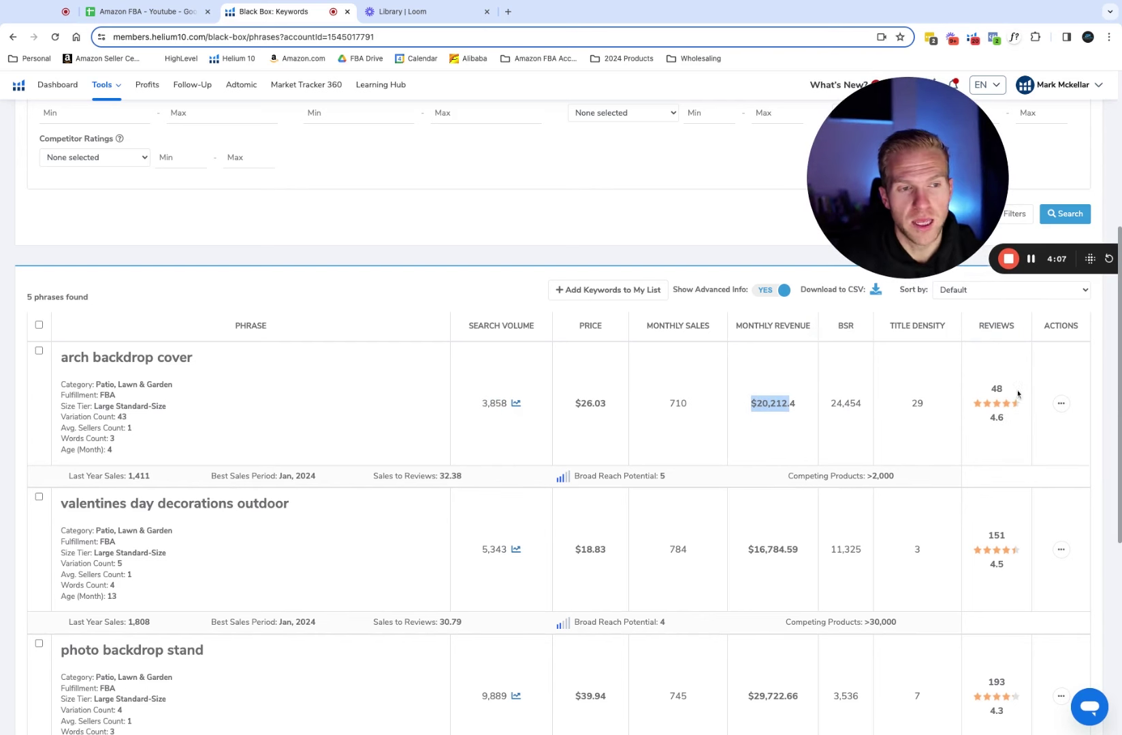
{"action": "left_click", "coordinate": [1061, 403]}
{"action": "left_click", "coordinate": [1034, 423]}
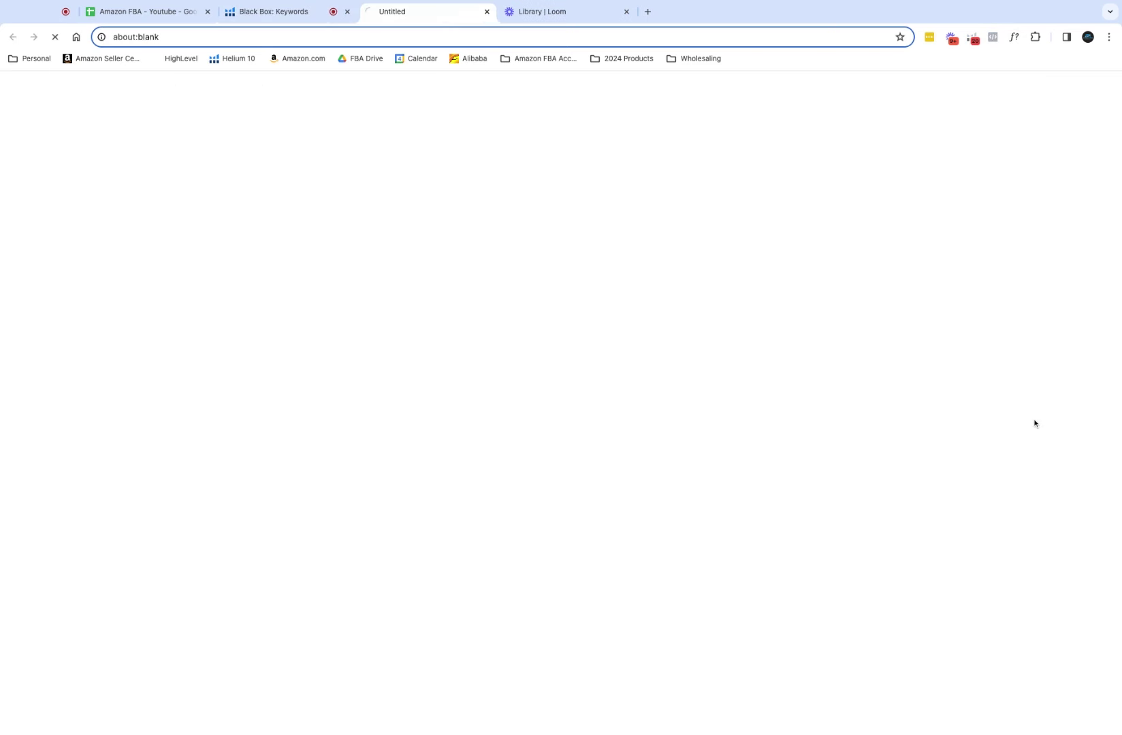
Look through the Amazon listings for arch backdrop covers, comparing designs, prices and review counts, and return to the Black Box results.
{"action": "scroll", "coordinate": [597, 378], "scroll_direction": "down", "scroll_amount": 10}
{"action": "scroll", "coordinate": [597, 379], "scroll_direction": "down", "scroll_amount": 12}
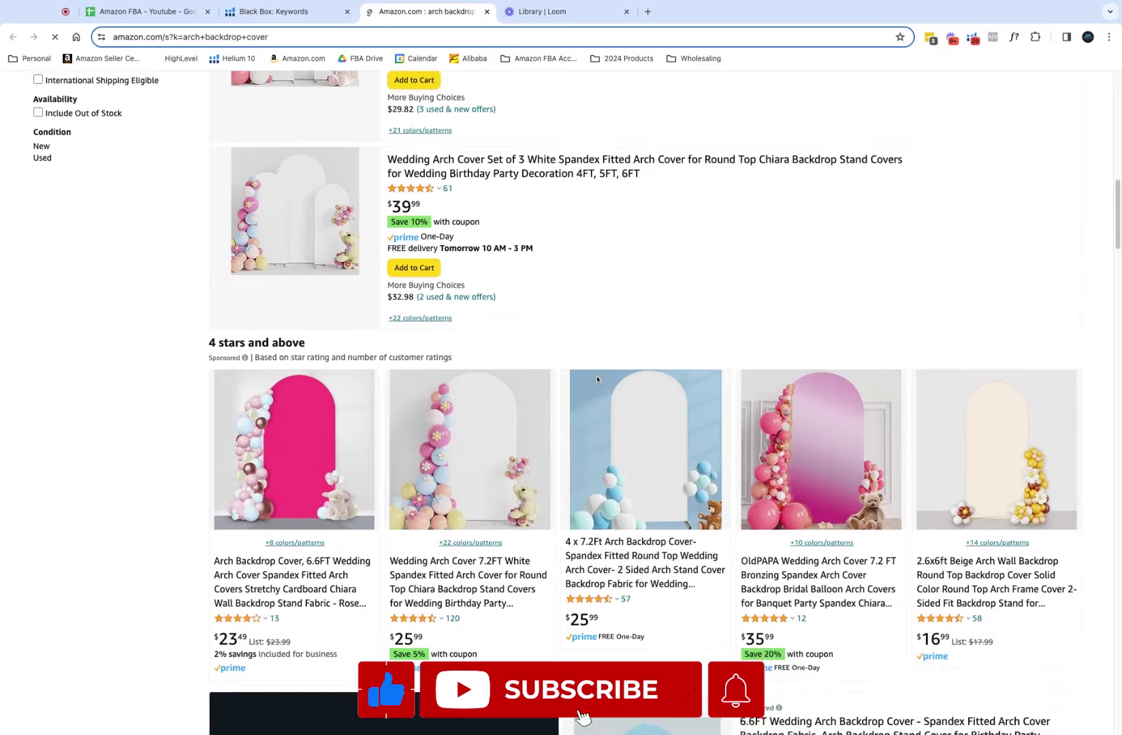
{"action": "scroll", "coordinate": [907, 177], "scroll_direction": "down", "scroll_amount": 6}
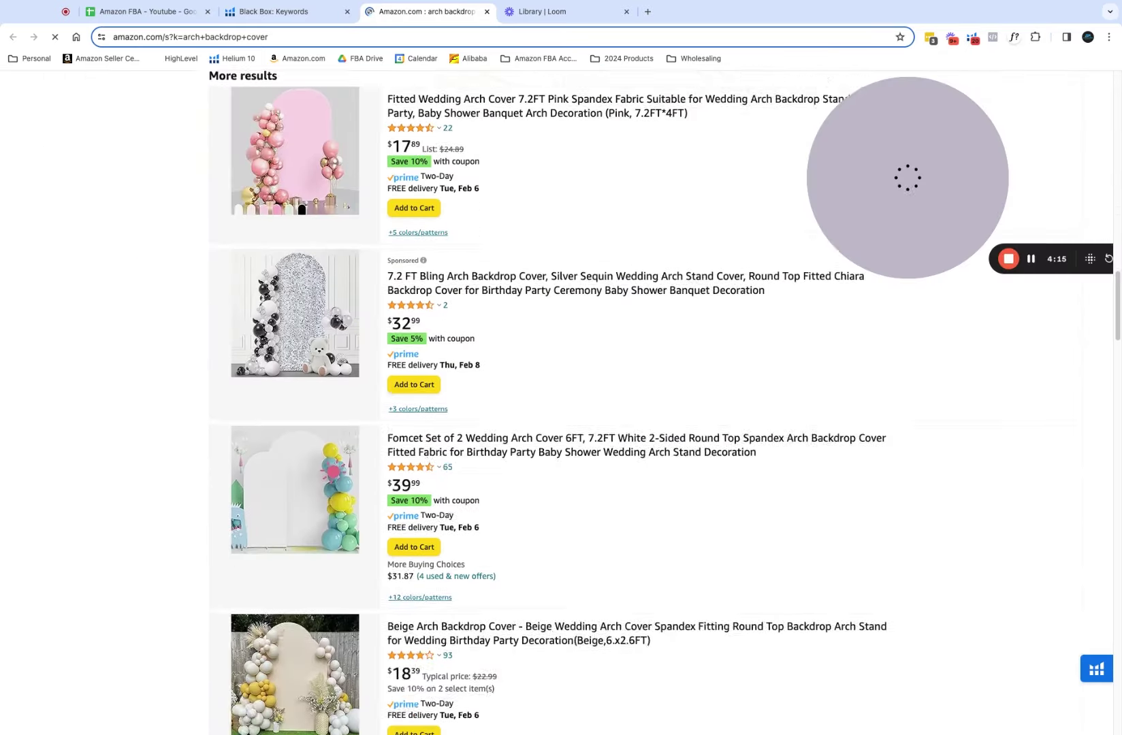
{"action": "scroll", "coordinate": [907, 178], "scroll_direction": "down", "scroll_amount": 4}
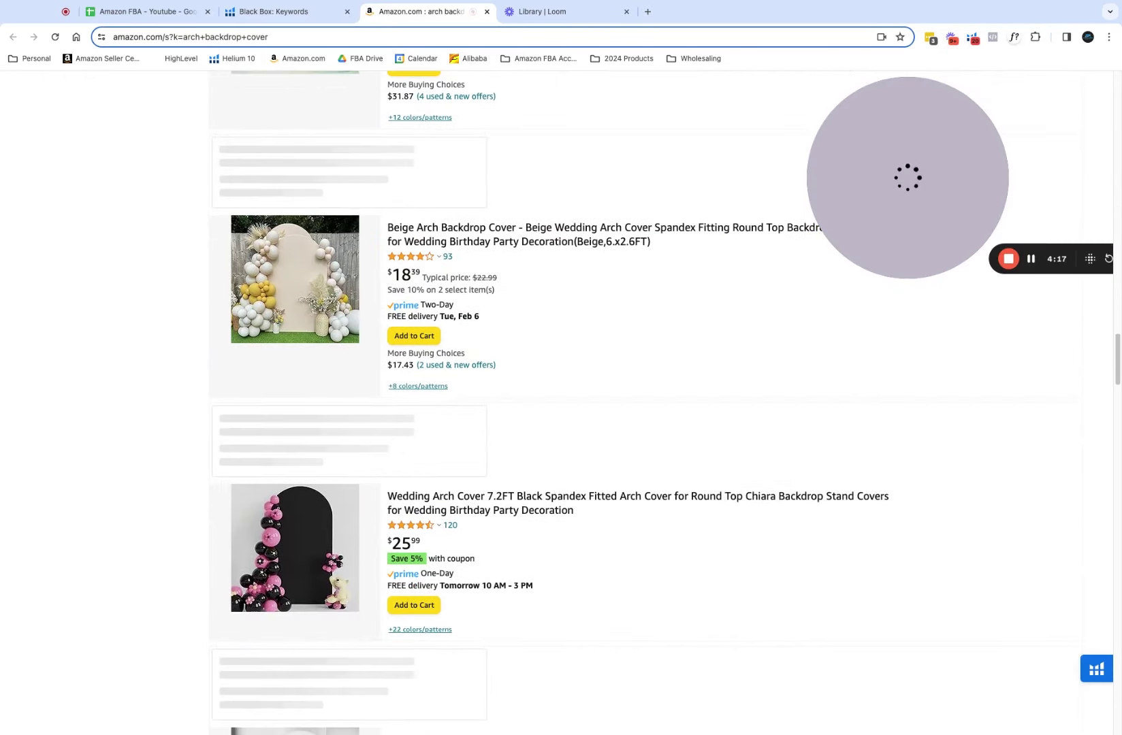
{"action": "left_click", "coordinate": [256, 12]}
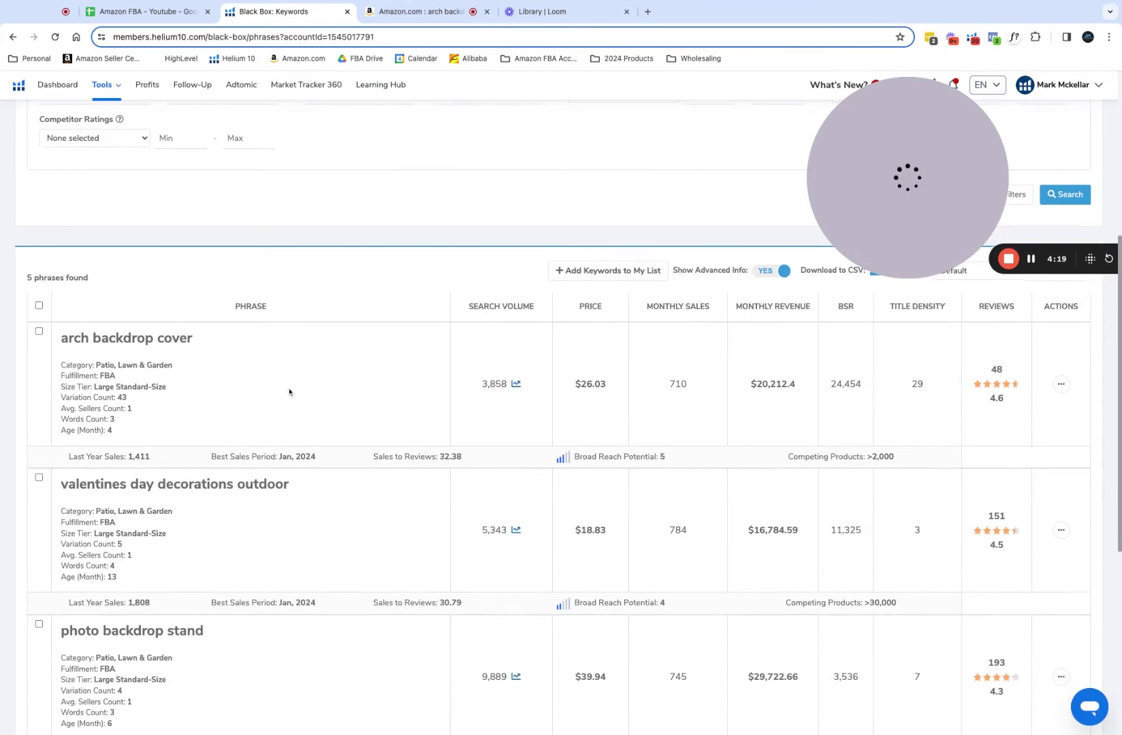
Compare the Patio, Lawn & Garden phrases by price, monthly sales, revenue and reviews against the filters in use.
{"action": "scroll", "coordinate": [288, 392], "scroll_direction": "up", "scroll_amount": 5}
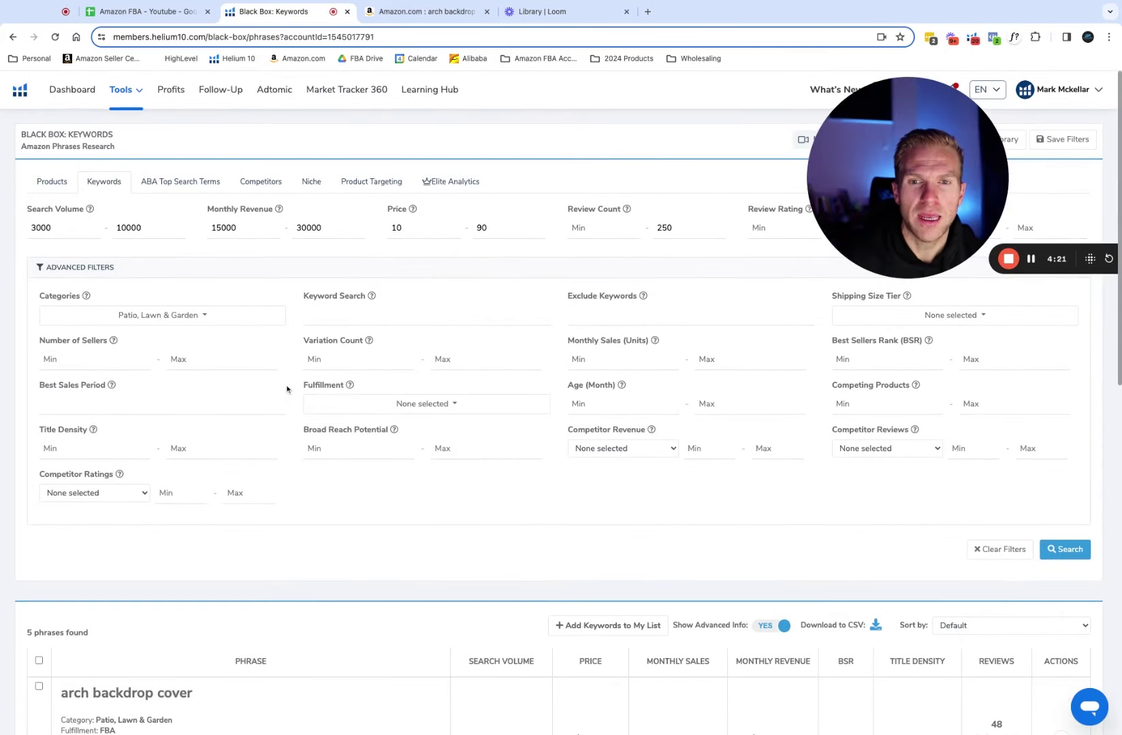
{"action": "scroll", "coordinate": [400, 475], "scroll_direction": "down", "scroll_amount": 10}
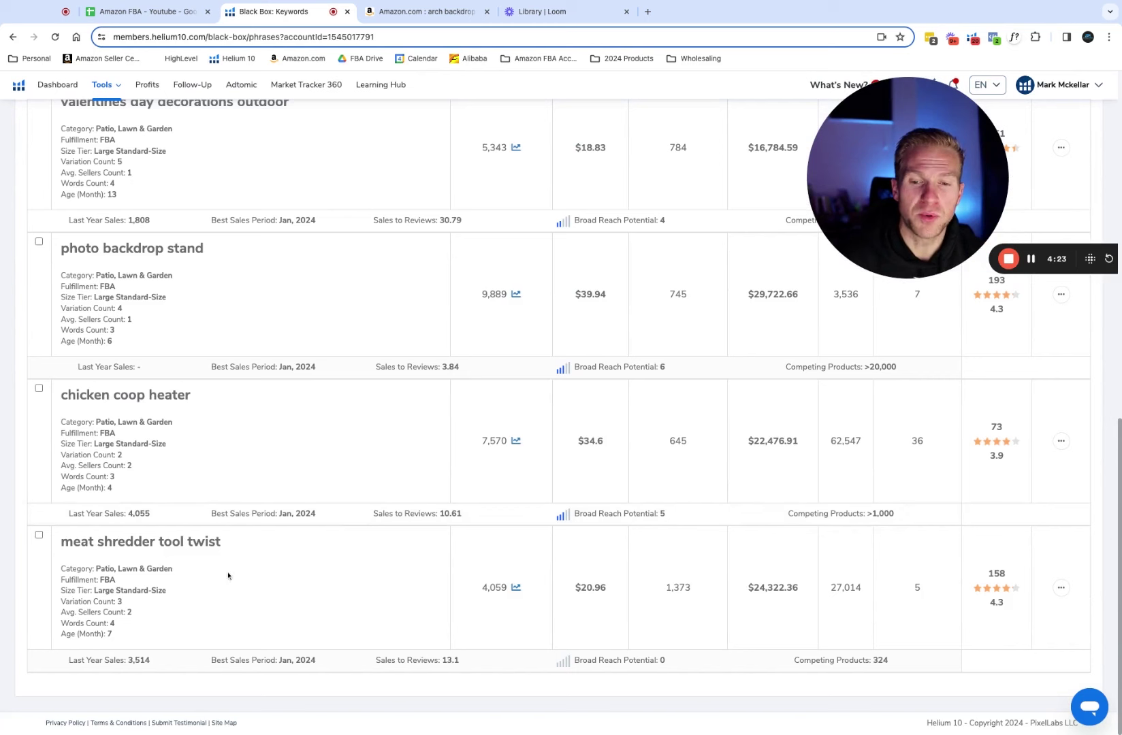
{"action": "scroll", "coordinate": [708, 601], "scroll_direction": "up", "scroll_amount": 9}
{"action": "scroll", "coordinate": [709, 602], "scroll_direction": "down", "scroll_amount": 8}
{"action": "scroll", "coordinate": [708, 604], "scroll_direction": "down", "scroll_amount": 1}
{"action": "scroll", "coordinate": [708, 604], "scroll_direction": "up", "scroll_amount": 3}
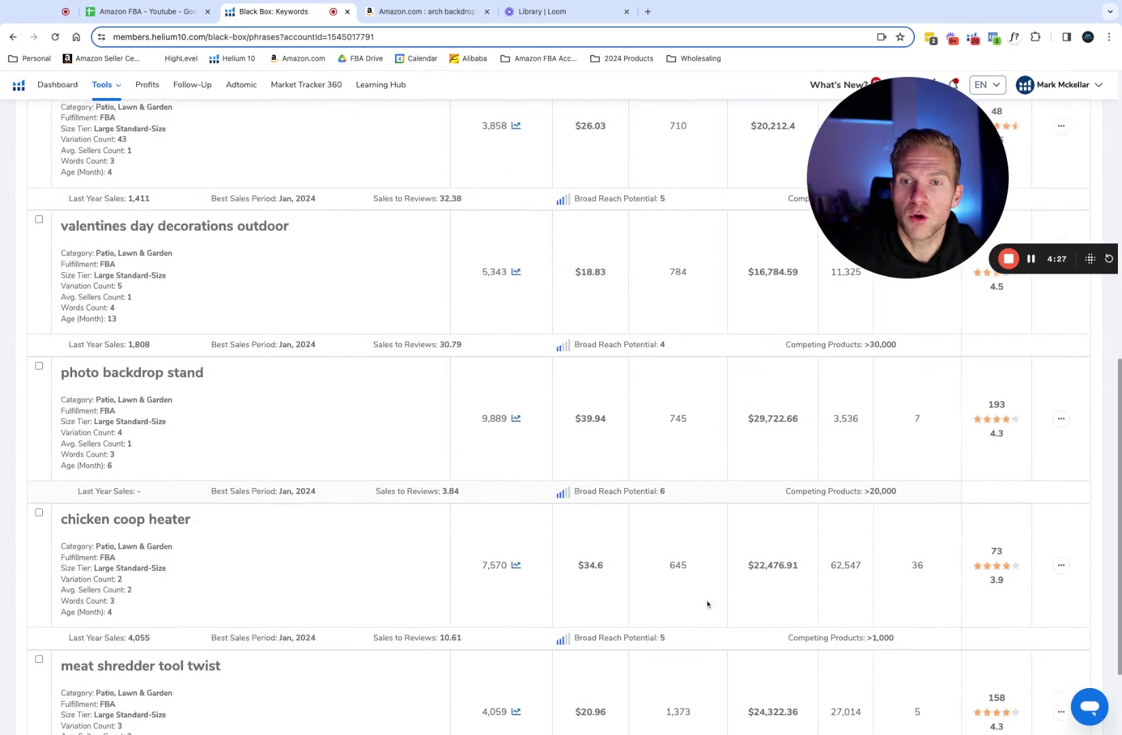
{"action": "scroll", "coordinate": [706, 604], "scroll_direction": "up", "scroll_amount": 3}
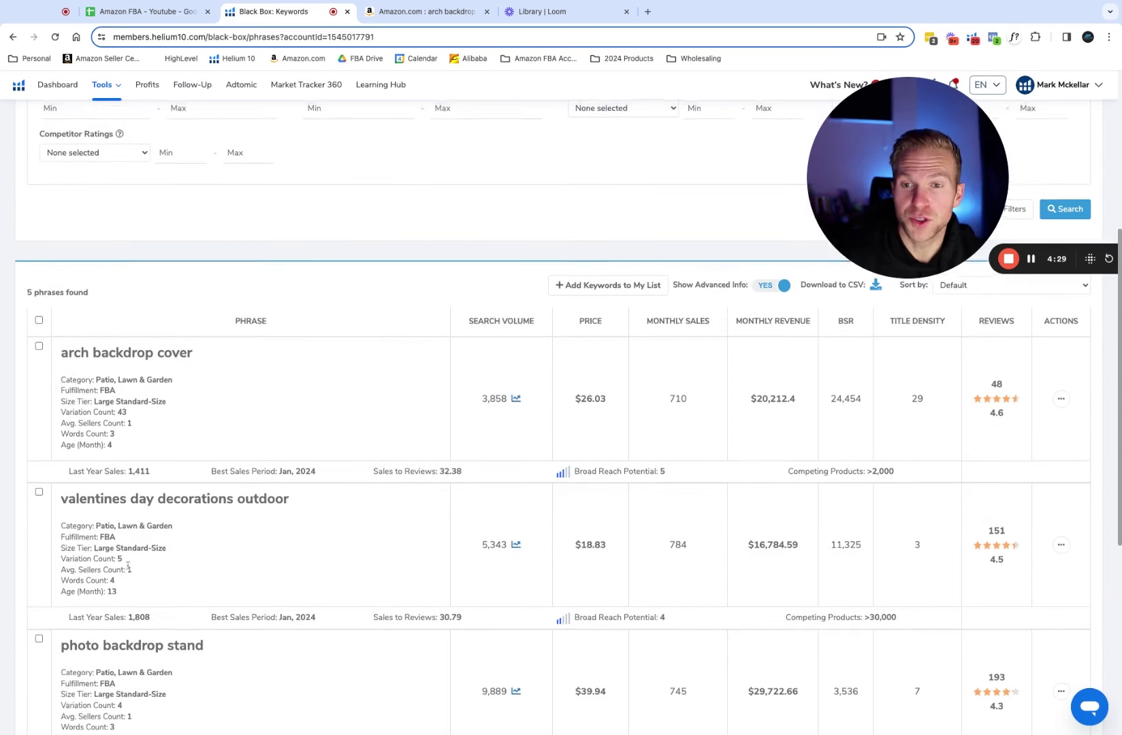
Raise the maximum review count to 400 and rerun the keyword search.
{"action": "scroll", "coordinate": [129, 570], "scroll_direction": "up", "scroll_amount": 5}
{"action": "left_click_drag", "start_coordinate": [910, 179], "coordinate": [828, 469]}
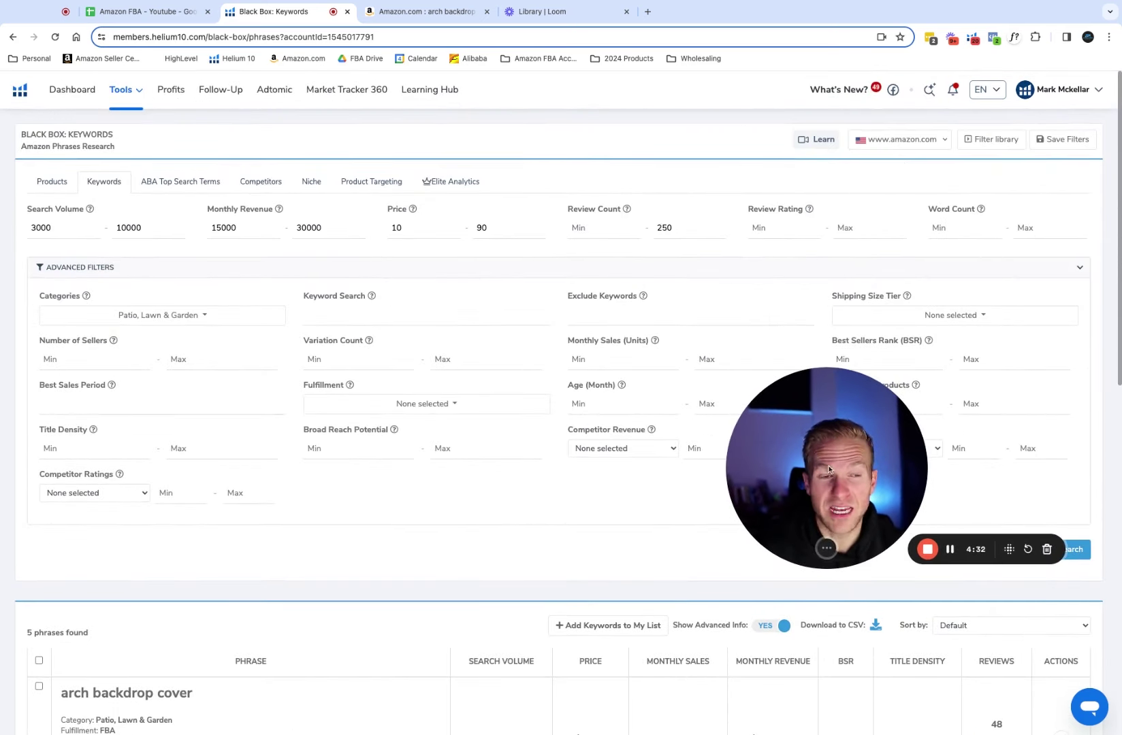
{"action": "double_click", "coordinate": [663, 228]}
{"action": "type", "text": "400"}
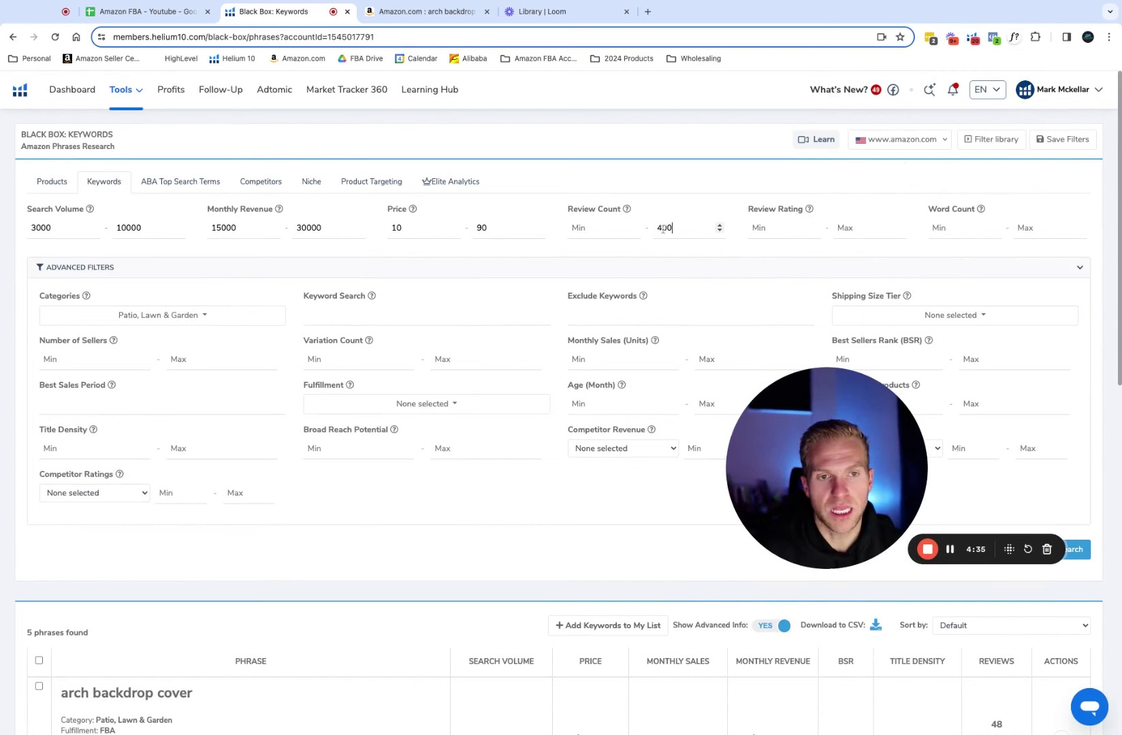
{"action": "left_click", "coordinate": [1088, 550]}
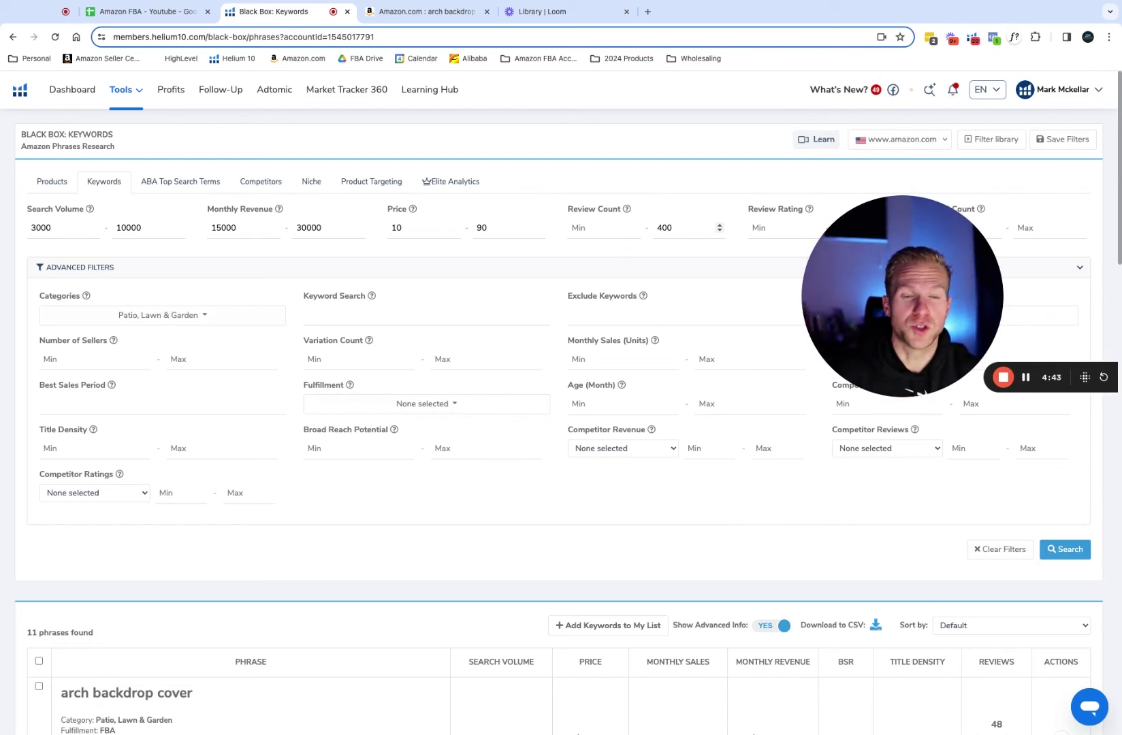
Look over the new keyword results and view the phrase "indoor fire pit" on Amazon.
{"action": "scroll", "coordinate": [481, 424], "scroll_direction": "down", "scroll_amount": 10}
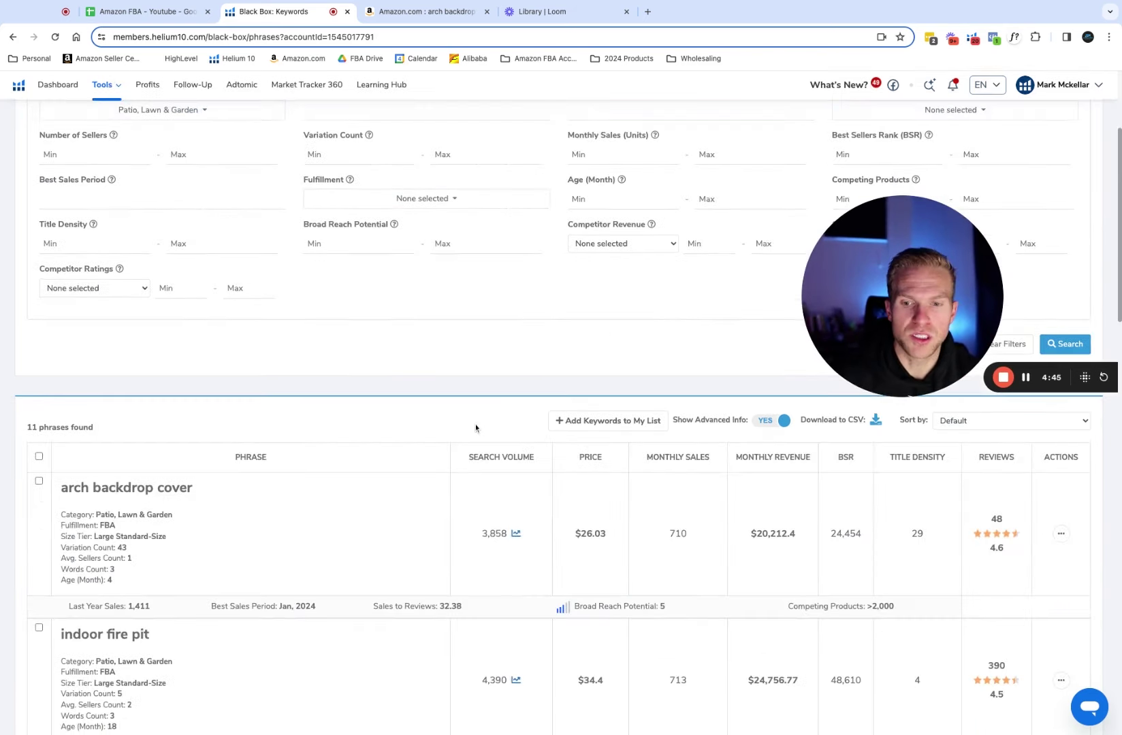
{"action": "scroll", "coordinate": [445, 448], "scroll_direction": "up", "scroll_amount": 5}
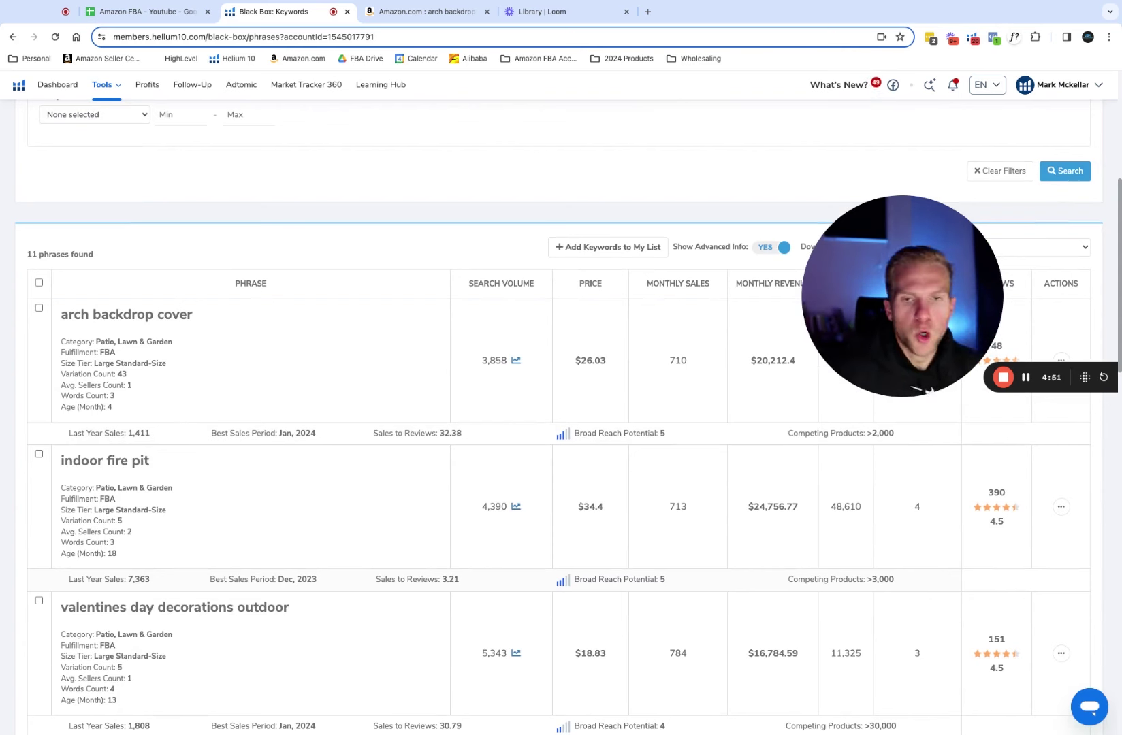
{"action": "scroll", "coordinate": [429, 392], "scroll_direction": "down", "scroll_amount": 1}
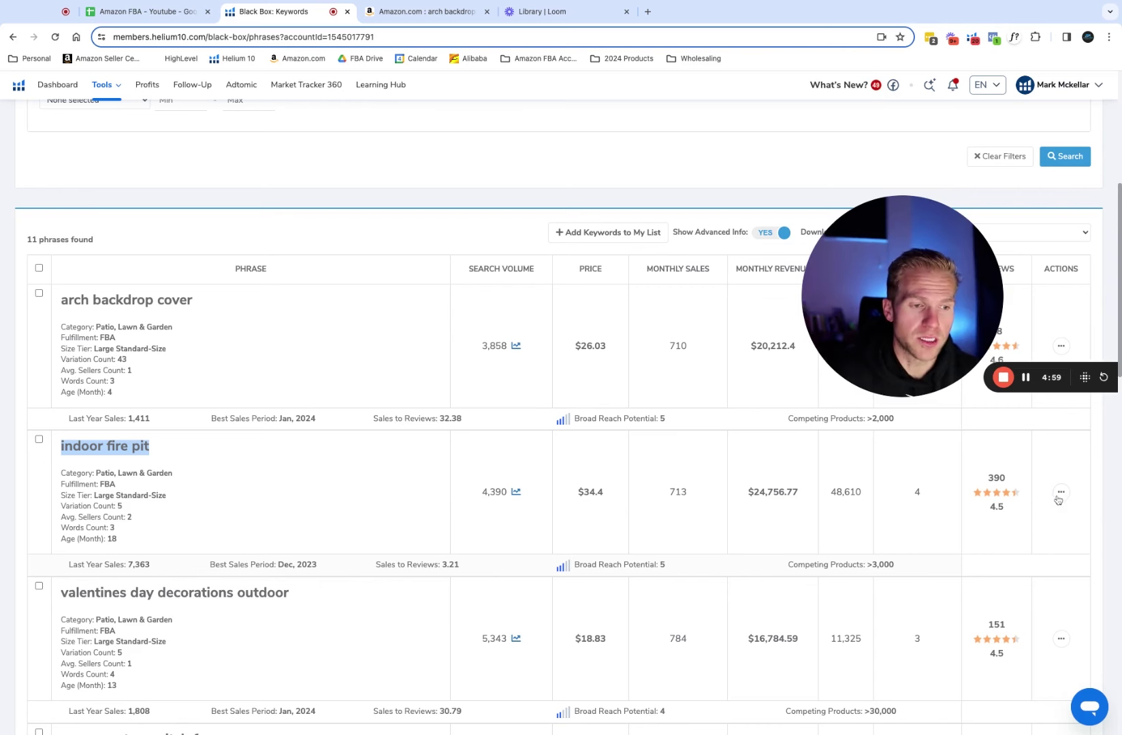
{"action": "left_click", "coordinate": [1026, 518]}
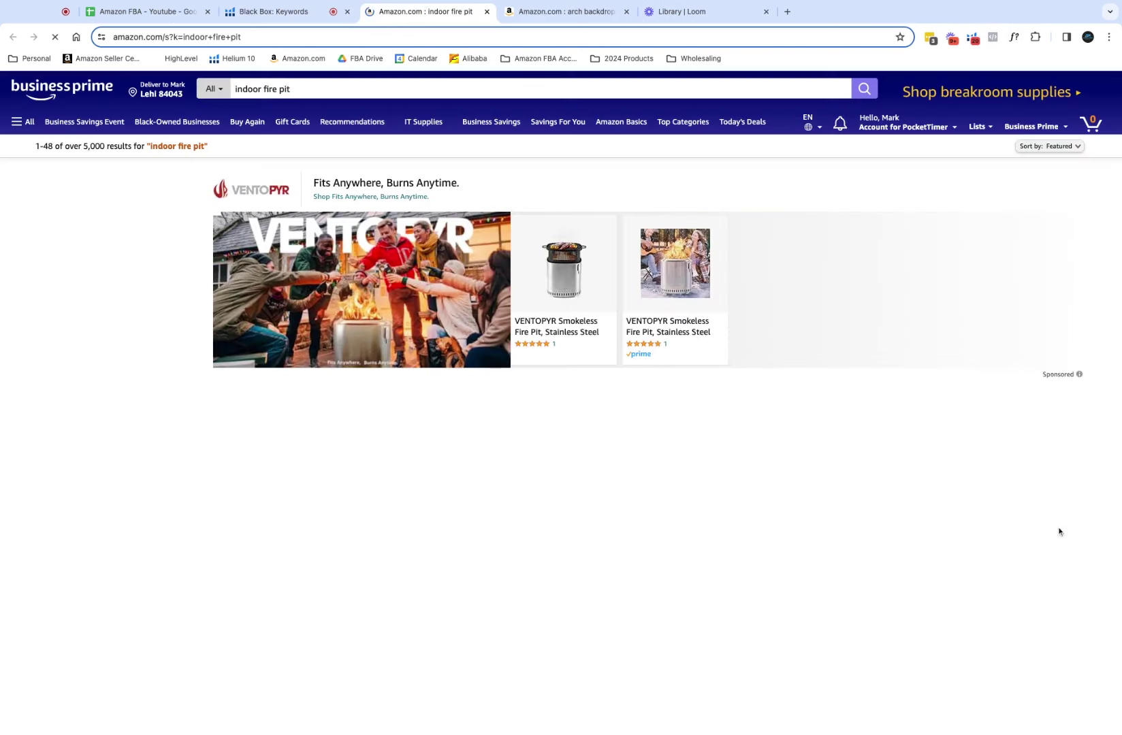
Scan the first indoor fire pit listings on Amazon, and check the phrase's review figure back in Black Box.
{"action": "scroll", "coordinate": [912, 504], "scroll_direction": "down", "scroll_amount": 3}
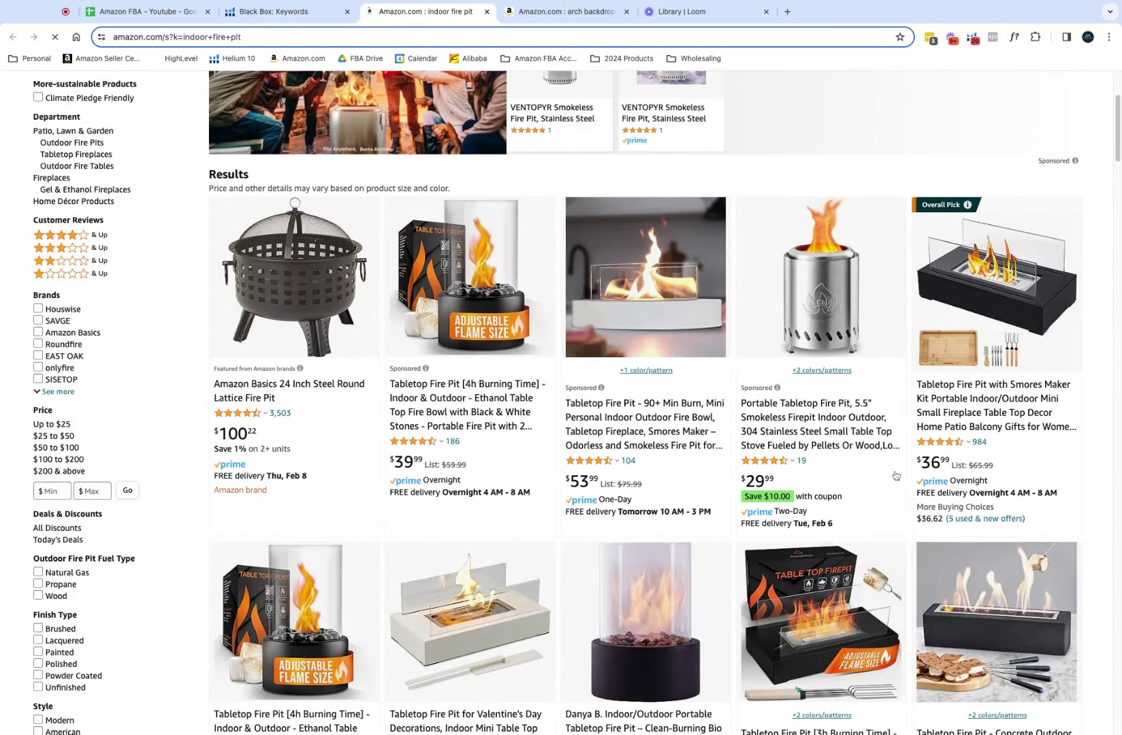
{"action": "scroll", "coordinate": [896, 475], "scroll_direction": "down", "scroll_amount": 1}
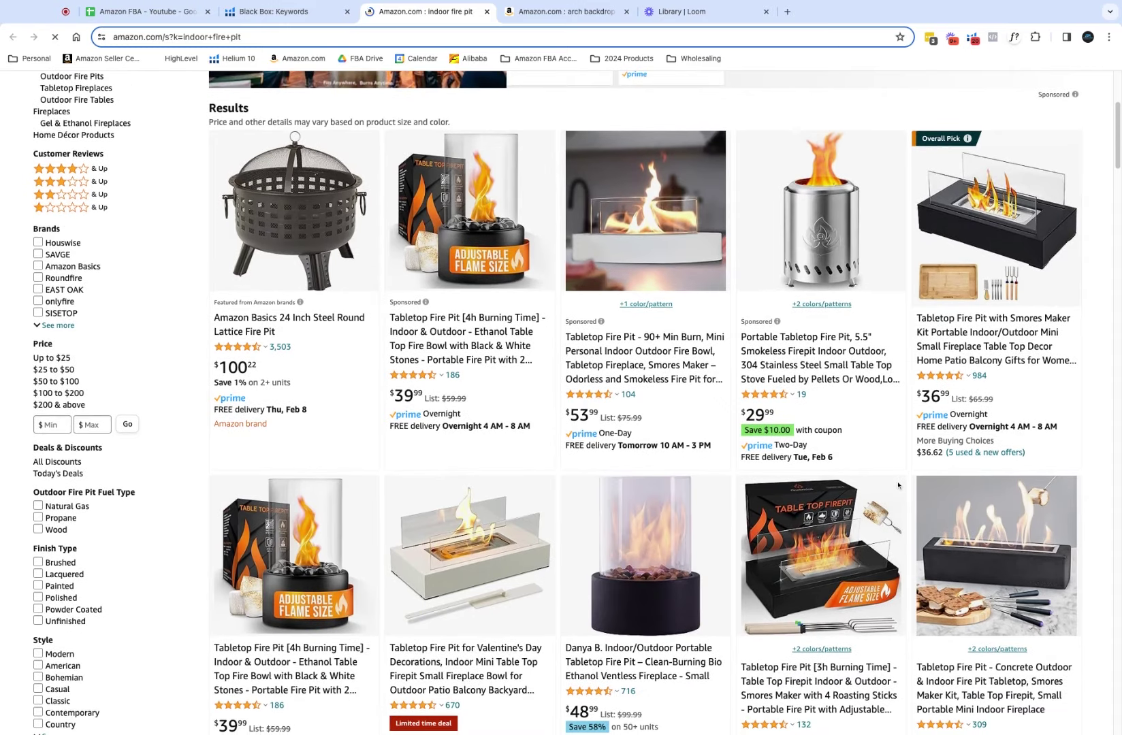
{"action": "scroll", "coordinate": [897, 485], "scroll_direction": "down", "scroll_amount": 1}
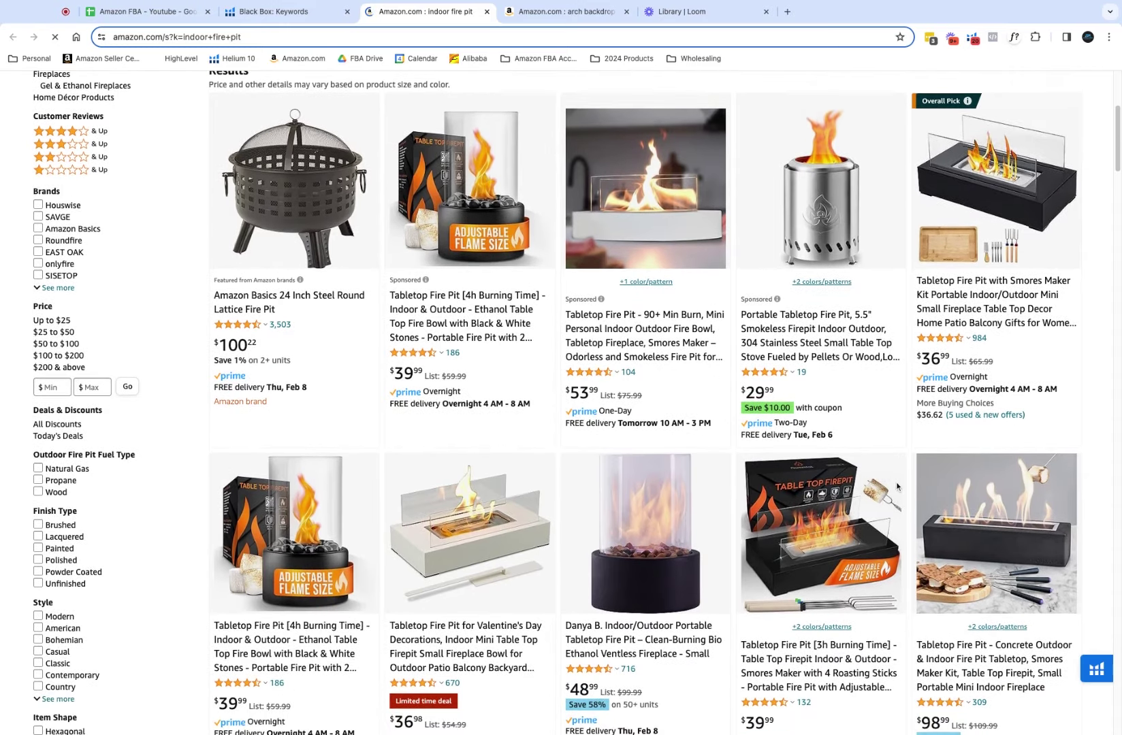
{"action": "left_click", "coordinate": [272, 11]}
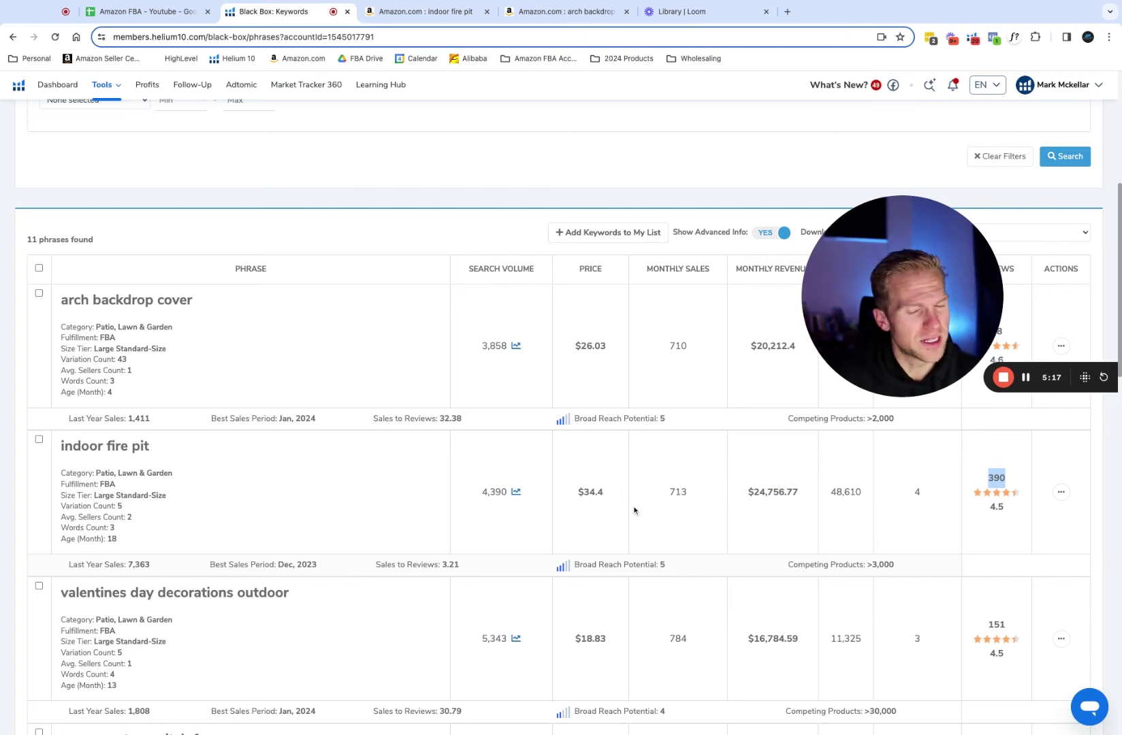
Return to the Amazon indoor fire pit results and compare the listings' sales ranks, prices and review counts.
{"action": "left_click", "coordinate": [411, 12]}
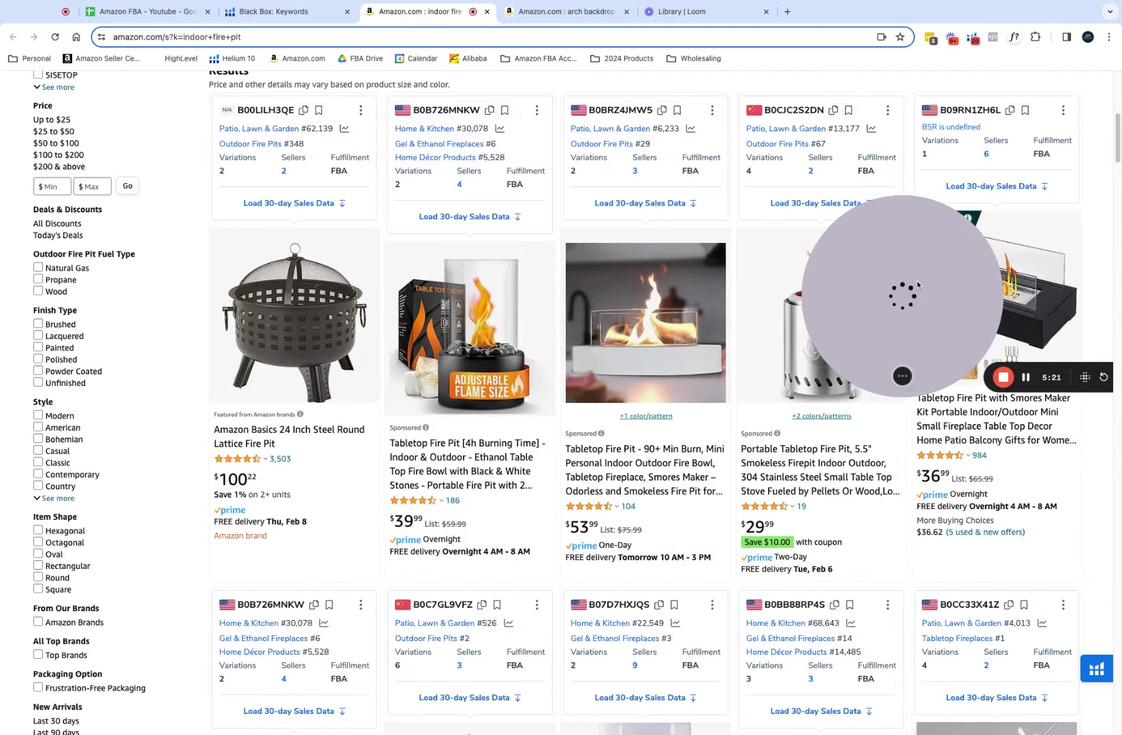
{"action": "left_click_drag", "start_coordinate": [917, 285], "coordinate": [710, 269]}
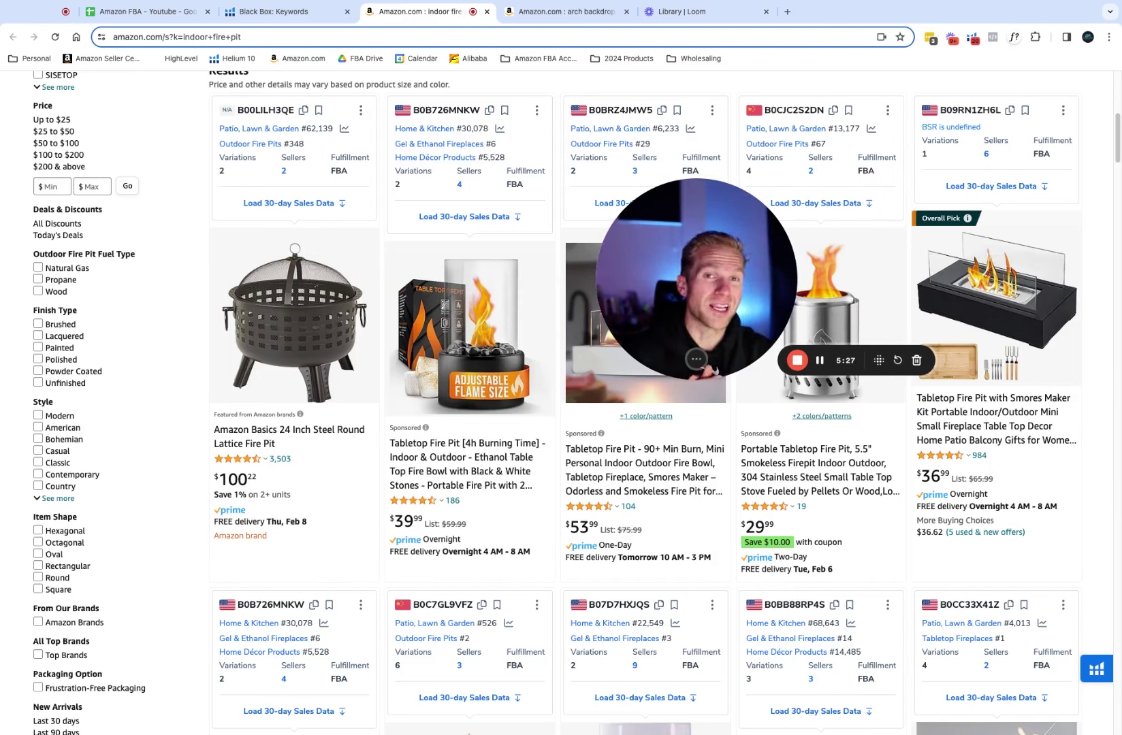
{"action": "scroll", "coordinate": [647, 509], "scroll_direction": "down", "scroll_amount": 1}
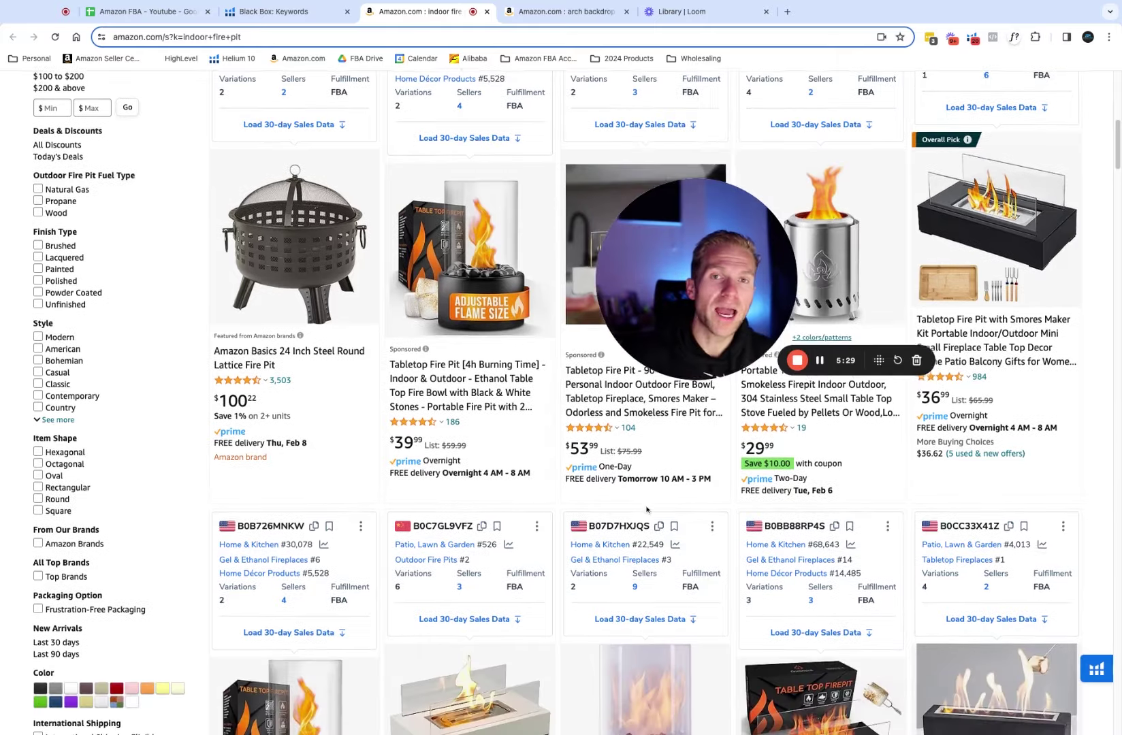
{"action": "scroll", "coordinate": [647, 509], "scroll_direction": "down", "scroll_amount": 4}
{"action": "scroll", "coordinate": [646, 509], "scroll_direction": "up", "scroll_amount": 1}
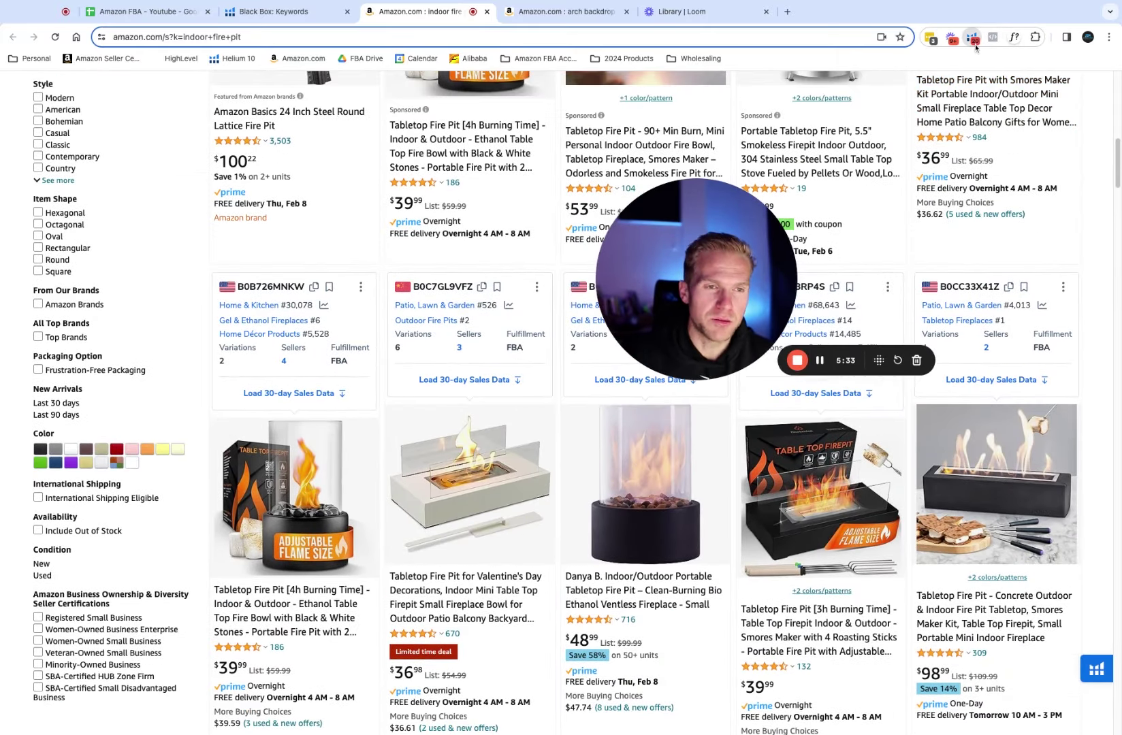
Run Helium 10 Xray on the indoor fire pit results, examine the products' revenue, sales and review counts, and close it.
{"action": "left_click", "coordinate": [974, 41]}
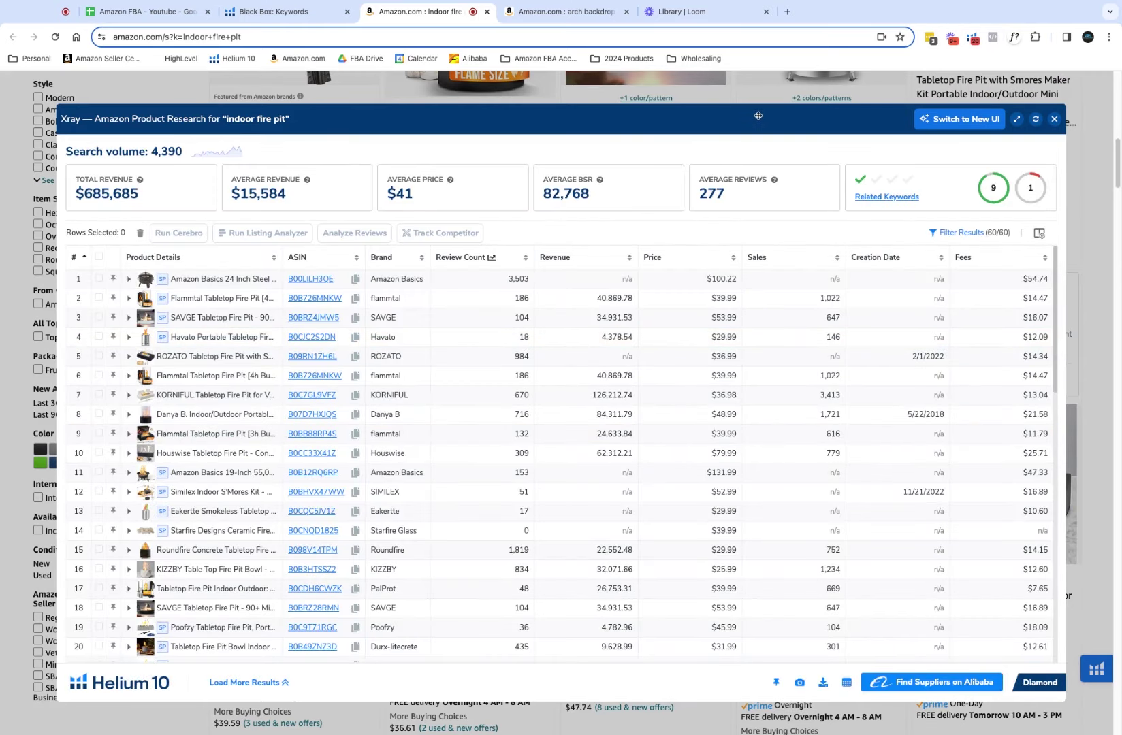
{"action": "left_click_drag", "start_coordinate": [756, 116], "coordinate": [738, 104]}
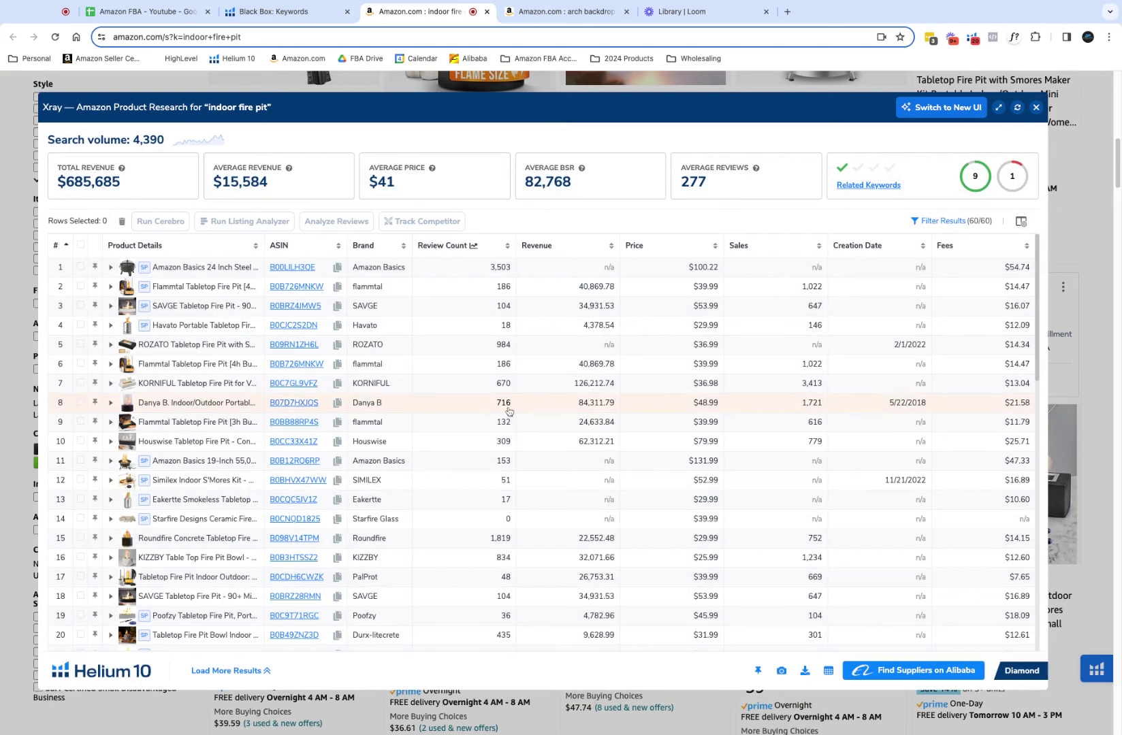
{"action": "mouse_move", "coordinate": [227, 497]}
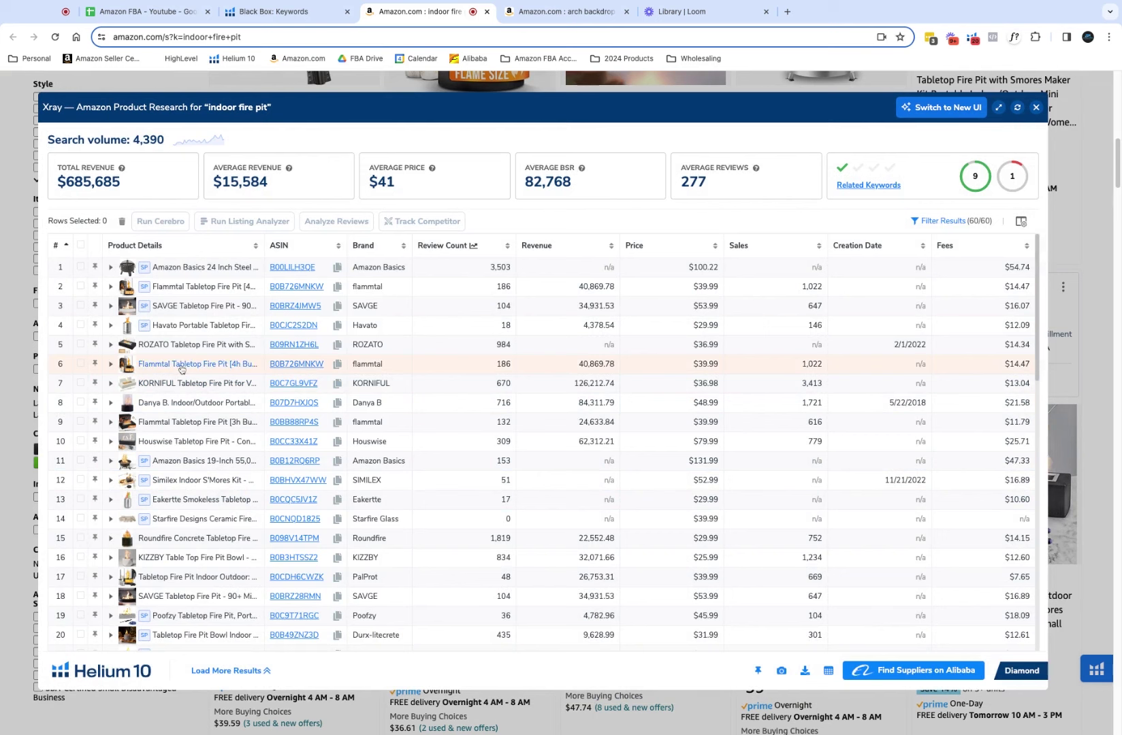
{"action": "mouse_move", "coordinate": [181, 370]}
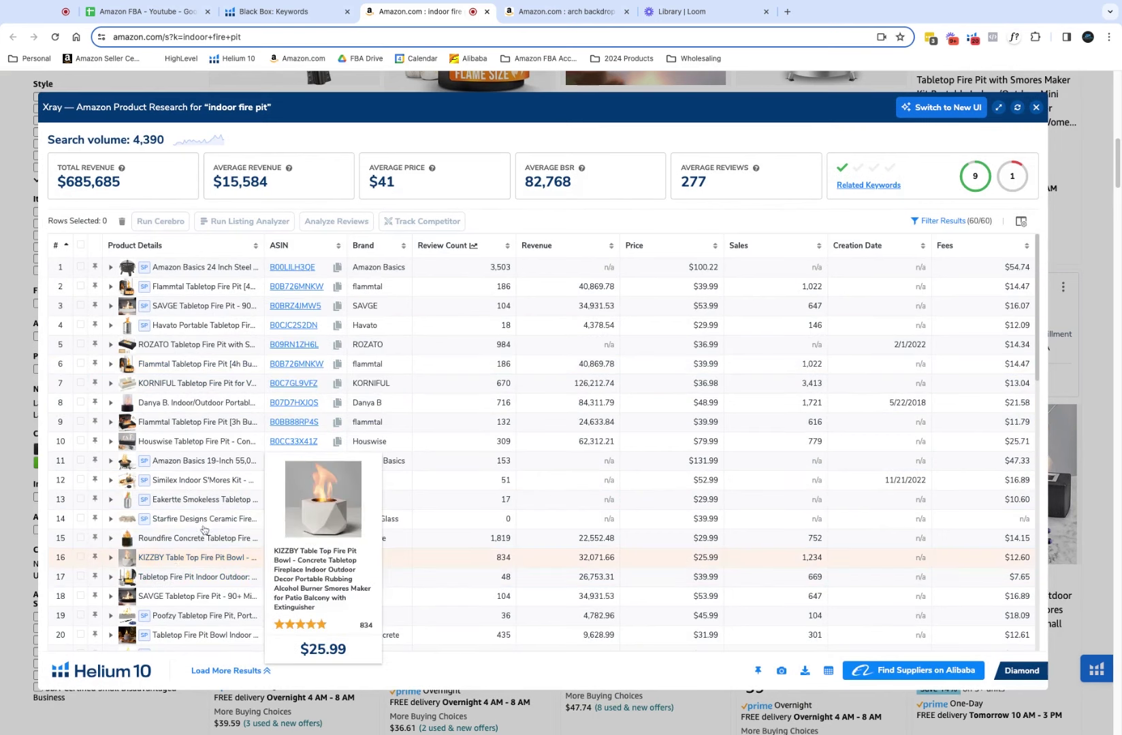
{"action": "left_click", "coordinate": [1035, 108]}
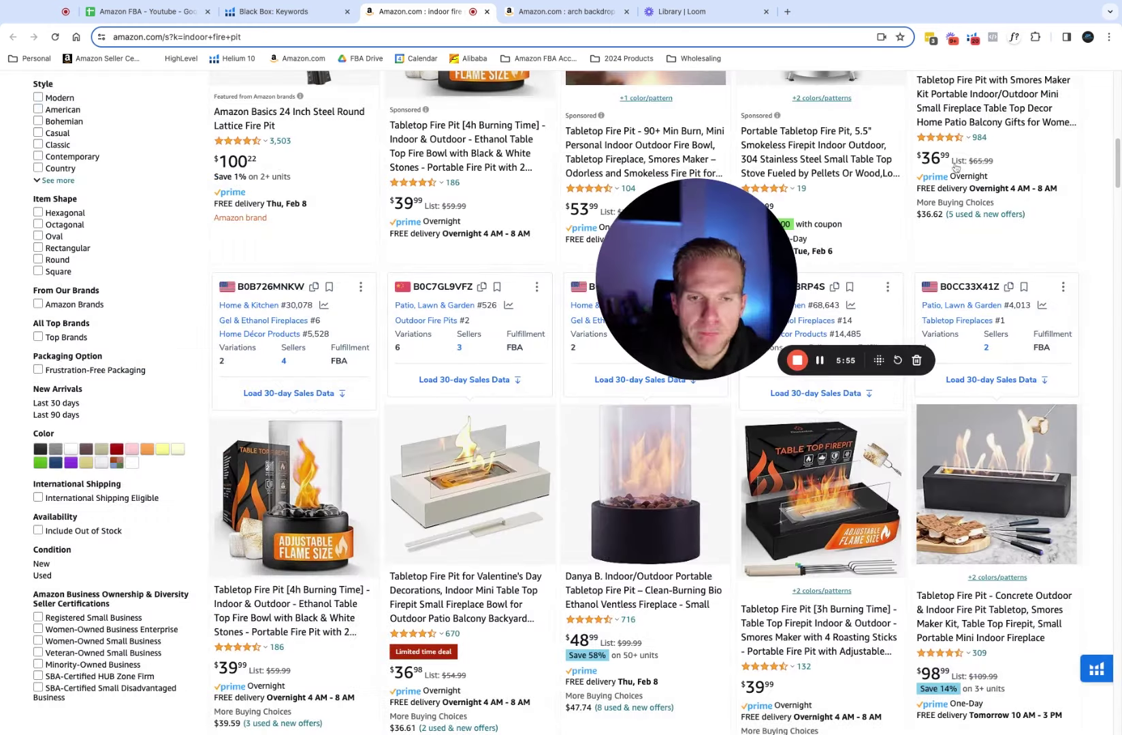
Browse the remaining indoor fire pit listings for different designs and return to the first results.
{"action": "scroll", "coordinate": [621, 430], "scroll_direction": "down", "scroll_amount": 8}
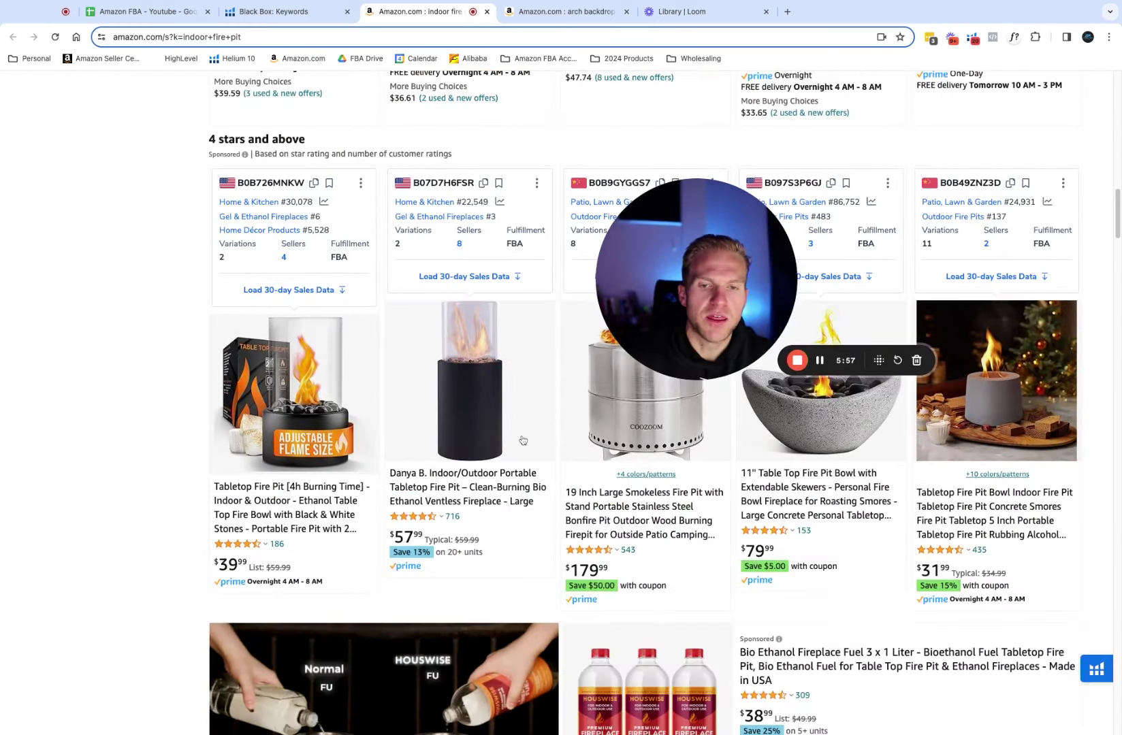
{"action": "scroll", "coordinate": [621, 431], "scroll_direction": "down", "scroll_amount": 3}
{"action": "scroll", "coordinate": [521, 430], "scroll_direction": "down", "scroll_amount": 7}
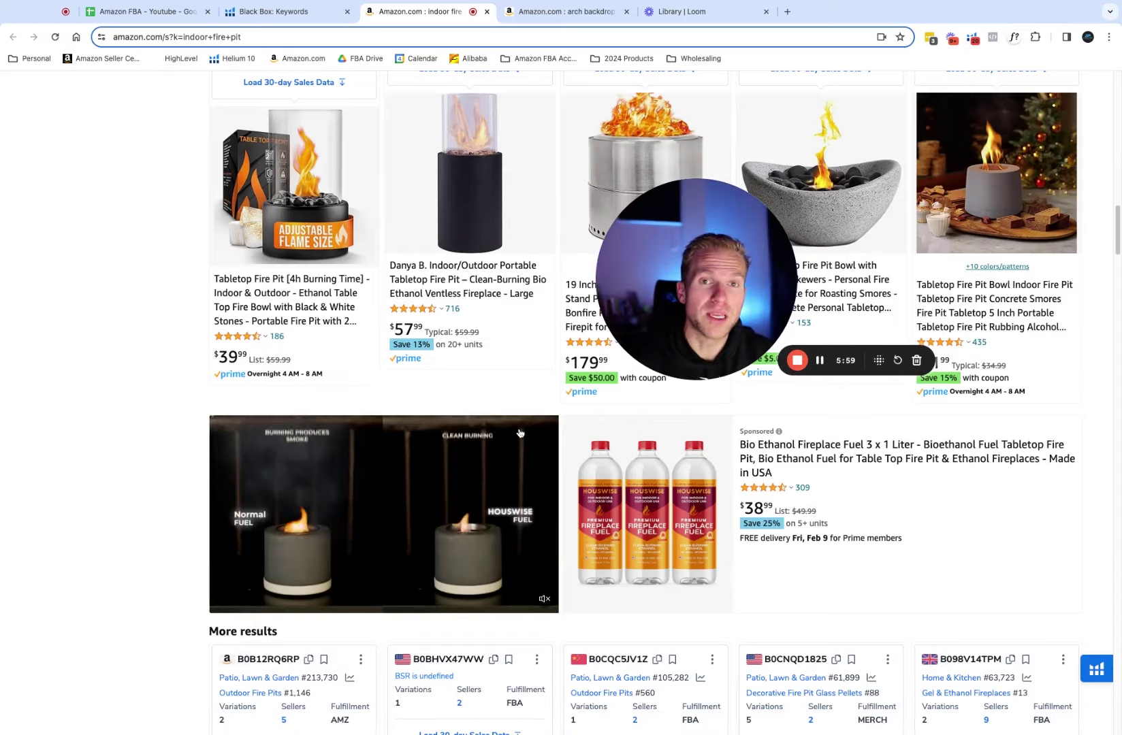
{"action": "scroll", "coordinate": [516, 428], "scroll_direction": "down", "scroll_amount": 13}
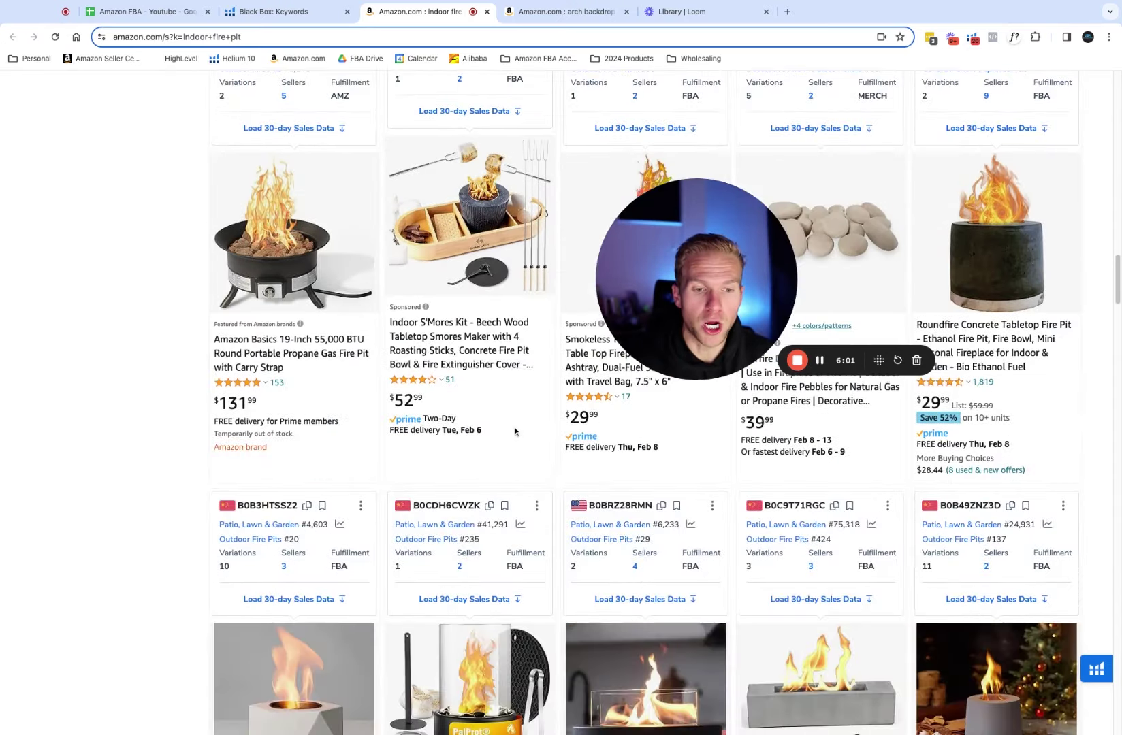
{"action": "scroll", "coordinate": [515, 430], "scroll_direction": "up", "scroll_amount": 20}
{"action": "scroll", "coordinate": [515, 431], "scroll_direction": "up", "scroll_amount": 10}
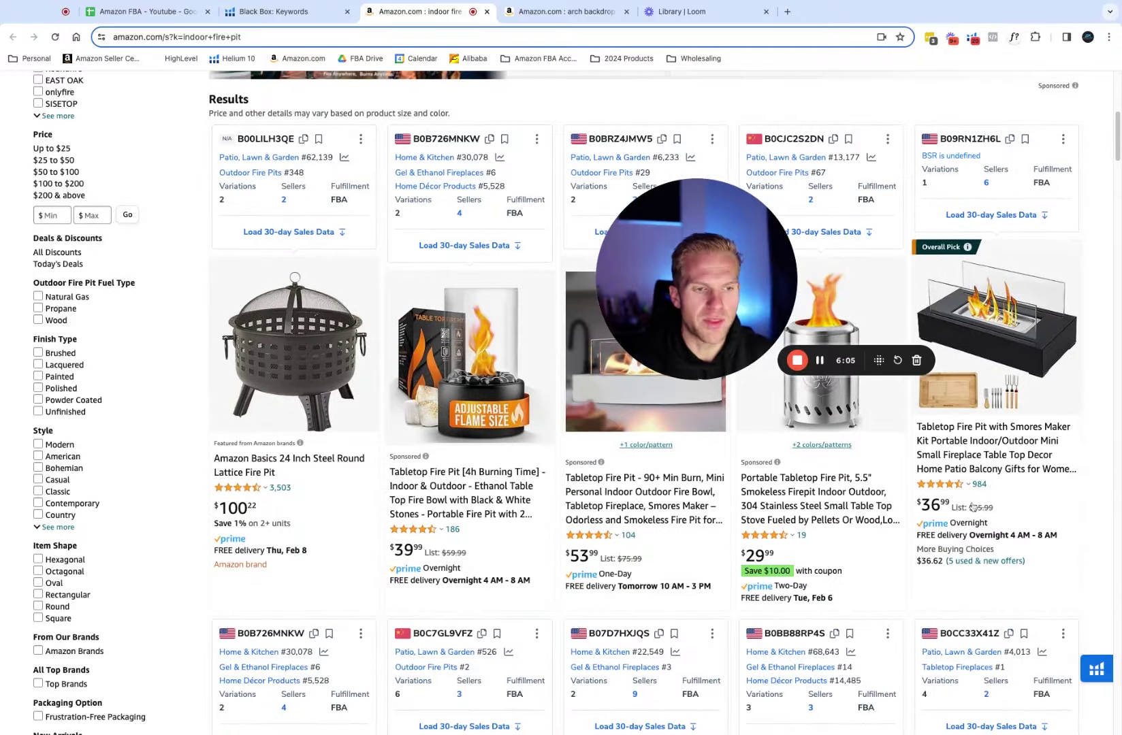
View the ROZATO tabletop fire pit listing and examine its description, product information, videos and customer reviews.
{"action": "left_click", "coordinate": [1038, 439]}
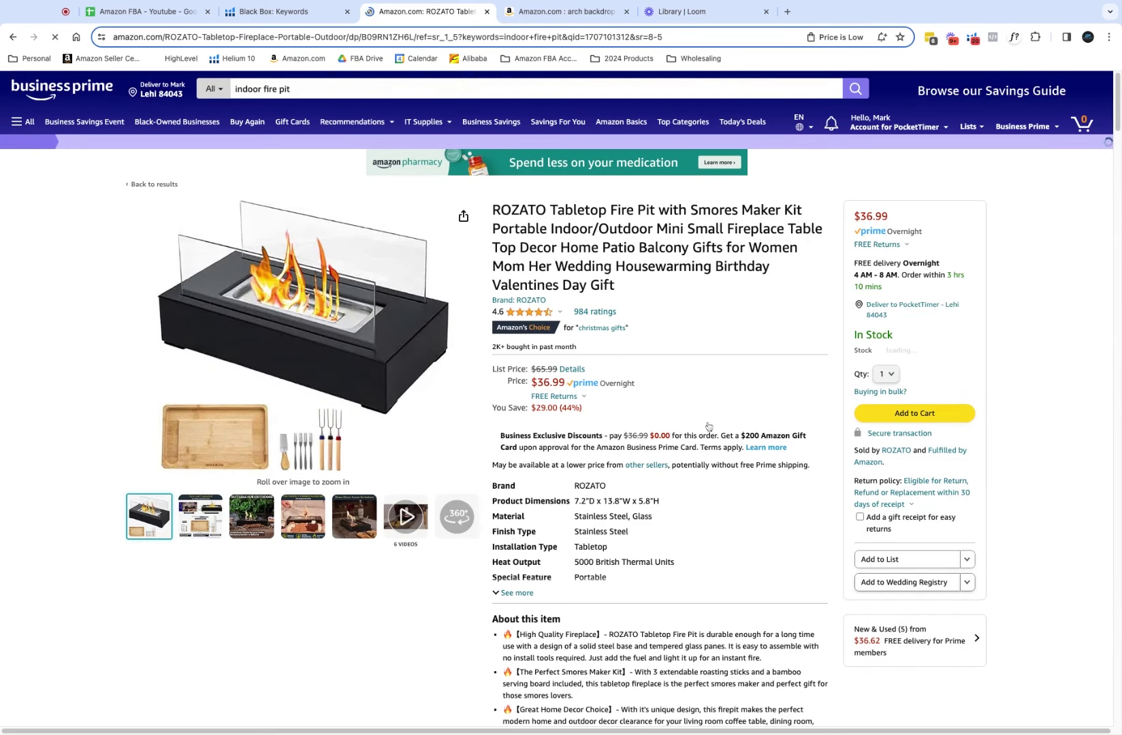
{"action": "scroll", "coordinate": [614, 433], "scroll_direction": "down", "scroll_amount": 10}
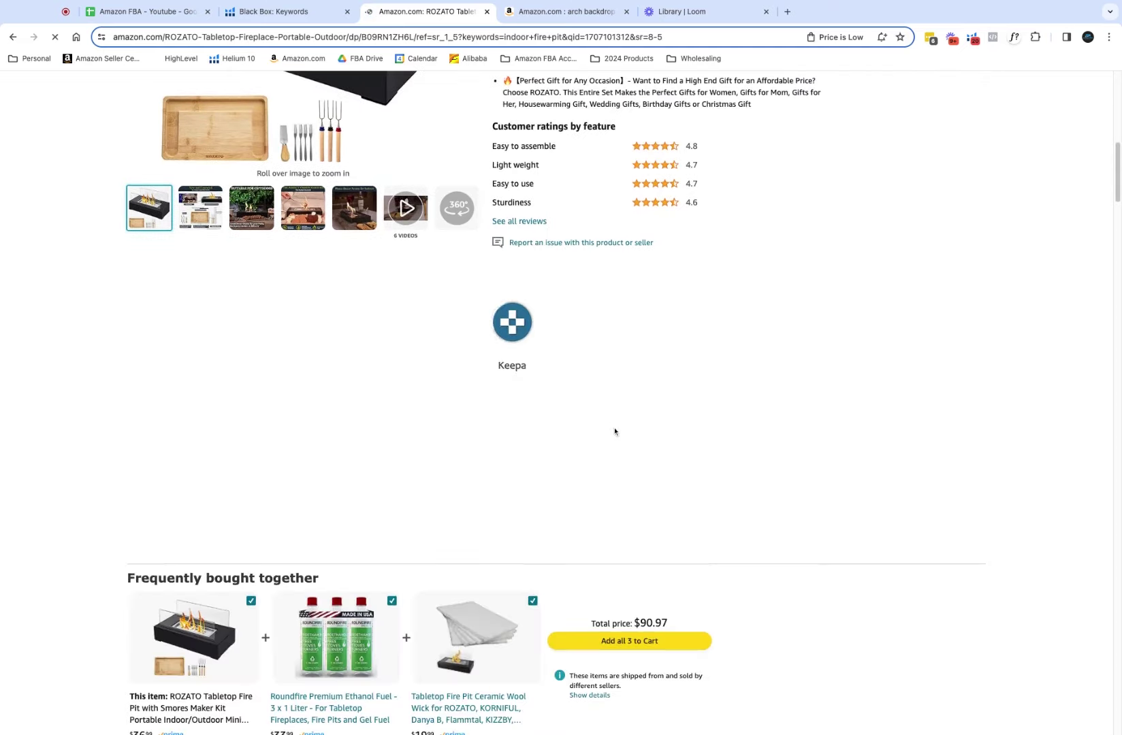
{"action": "scroll", "coordinate": [615, 431], "scroll_direction": "down", "scroll_amount": 18}
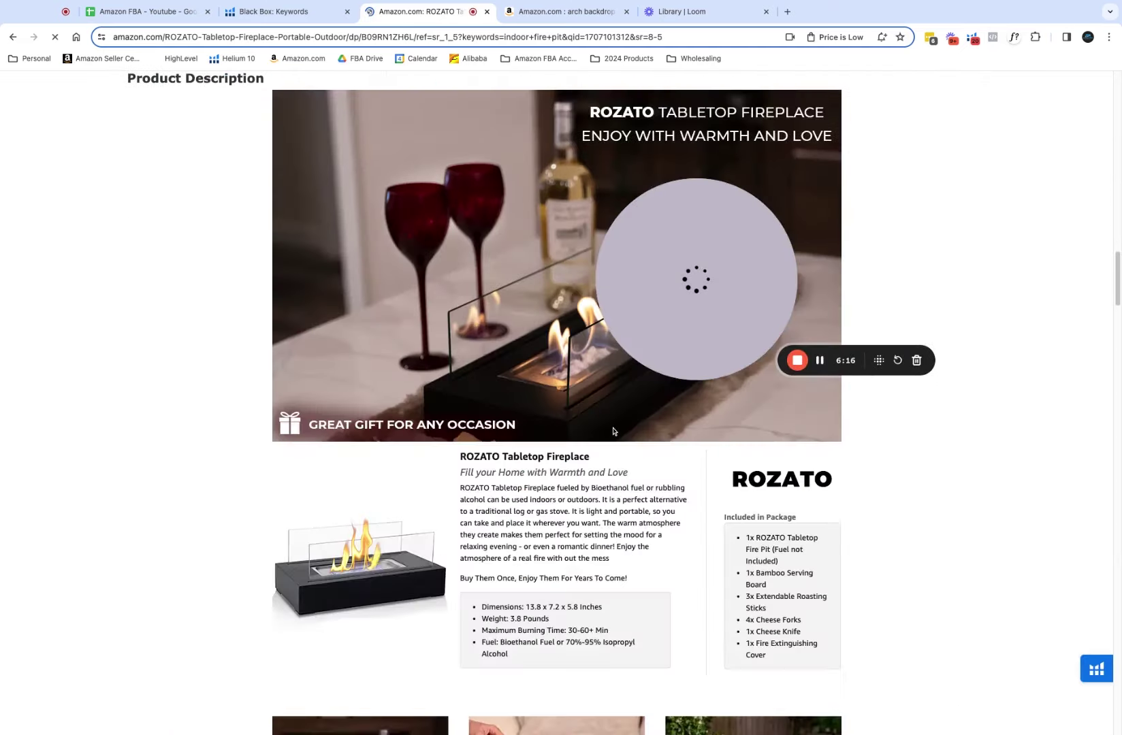
{"action": "scroll", "coordinate": [612, 432], "scroll_direction": "down", "scroll_amount": 15}
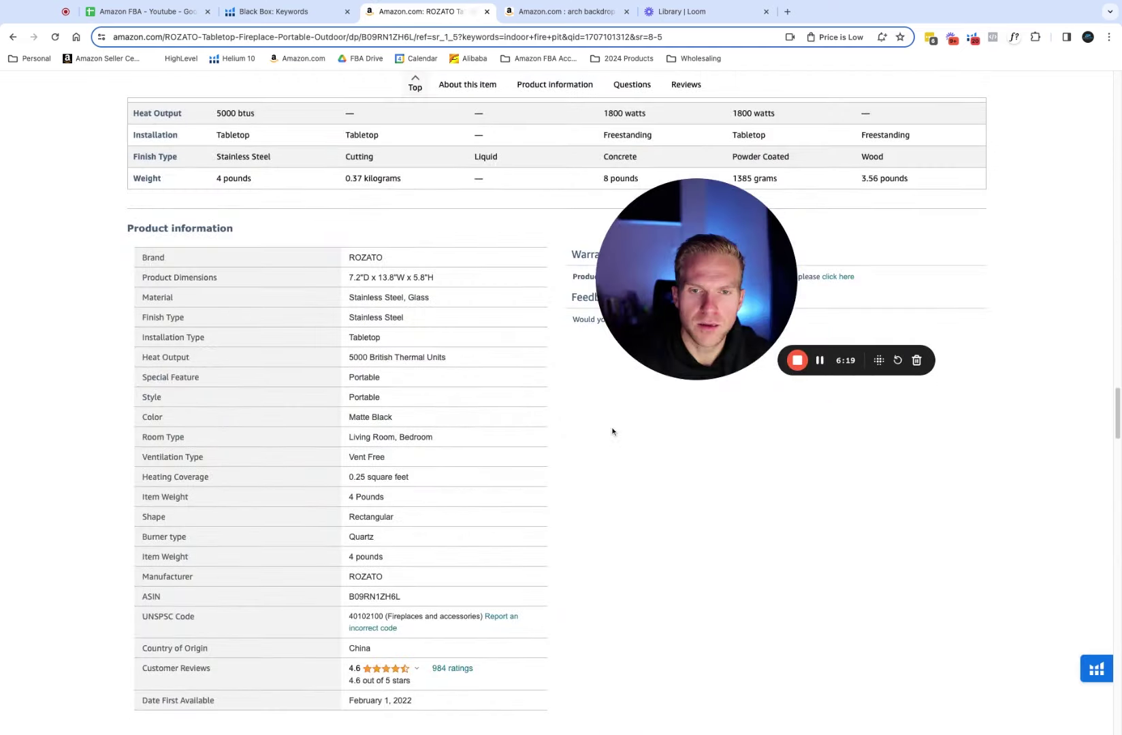
{"action": "scroll", "coordinate": [611, 431], "scroll_direction": "down", "scroll_amount": 7}
{"action": "scroll", "coordinate": [611, 431], "scroll_direction": "up", "scroll_amount": 11}
{"action": "scroll", "coordinate": [612, 430], "scroll_direction": "down", "scroll_amount": 11}
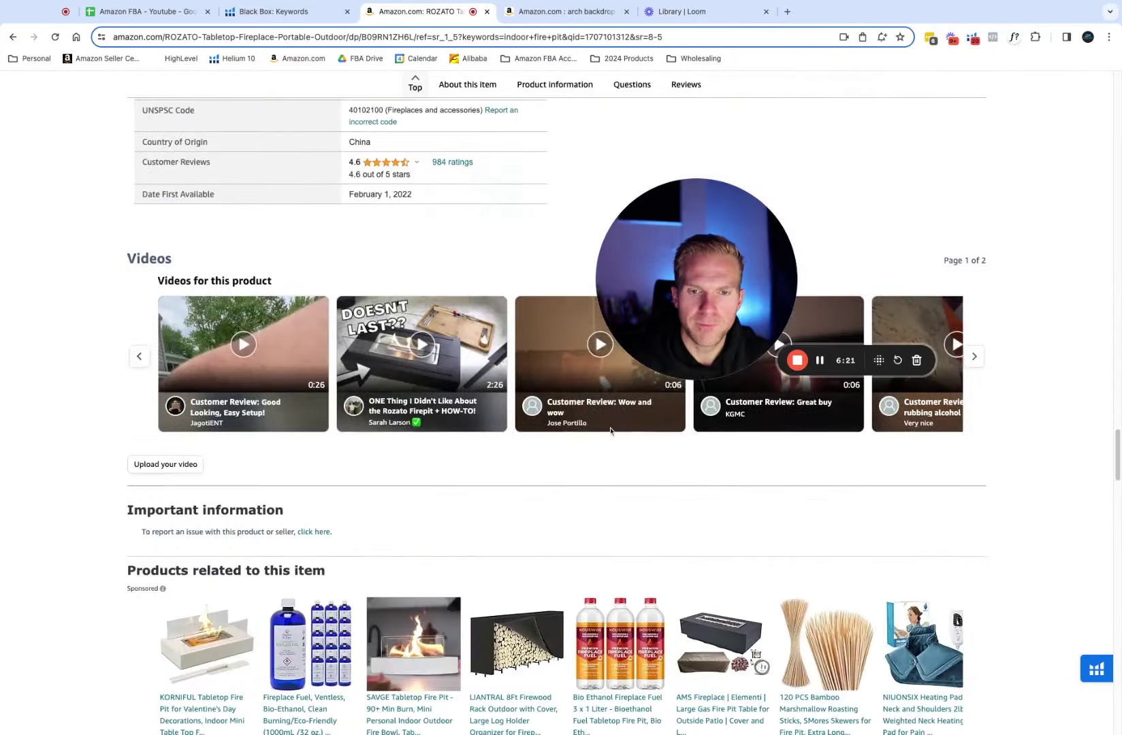
{"action": "scroll", "coordinate": [610, 430], "scroll_direction": "down", "scroll_amount": 12}
{"action": "scroll", "coordinate": [607, 427], "scroll_direction": "up", "scroll_amount": 6}
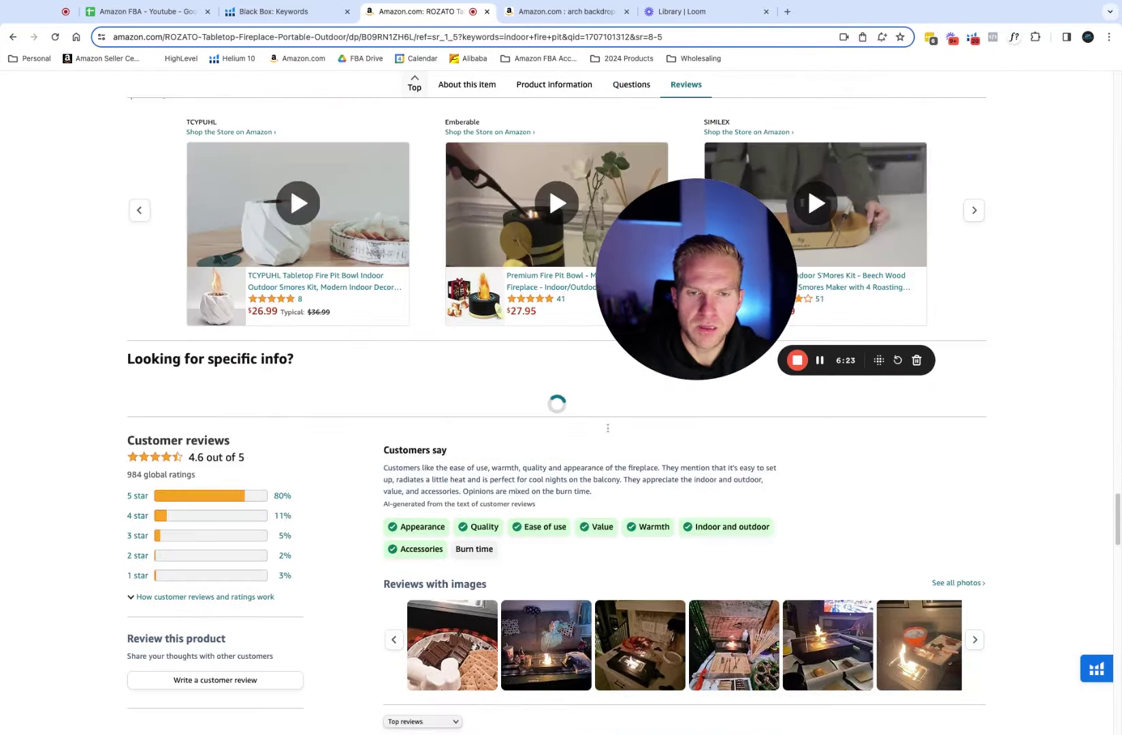
Go back to the Helium 10 price history chart and sales estimator on the ROZATO listing.
{"action": "scroll", "coordinate": [607, 427], "scroll_direction": "up", "scroll_amount": 12}
{"action": "scroll", "coordinate": [606, 434], "scroll_direction": "up", "scroll_amount": 15}
{"action": "scroll", "coordinate": [607, 434], "scroll_direction": "down", "scroll_amount": 8}
{"action": "scroll", "coordinate": [385, 335], "scroll_direction": "up", "scroll_amount": 2}
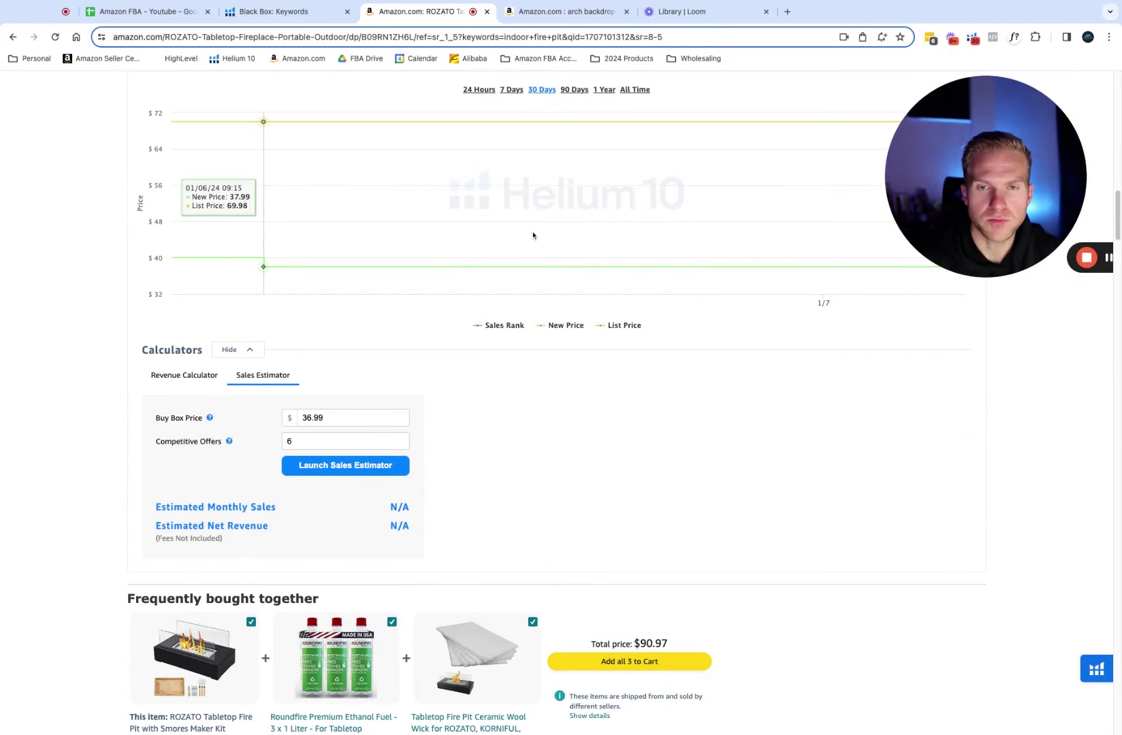
Run a Helium 10 Cerebro keyword search on the ROZATO fire pit listing and look over its filters and keyword table.
{"action": "scroll", "coordinate": [492, 275], "scroll_direction": "up", "scroll_amount": 3}
{"action": "left_click", "coordinate": [304, 304]}
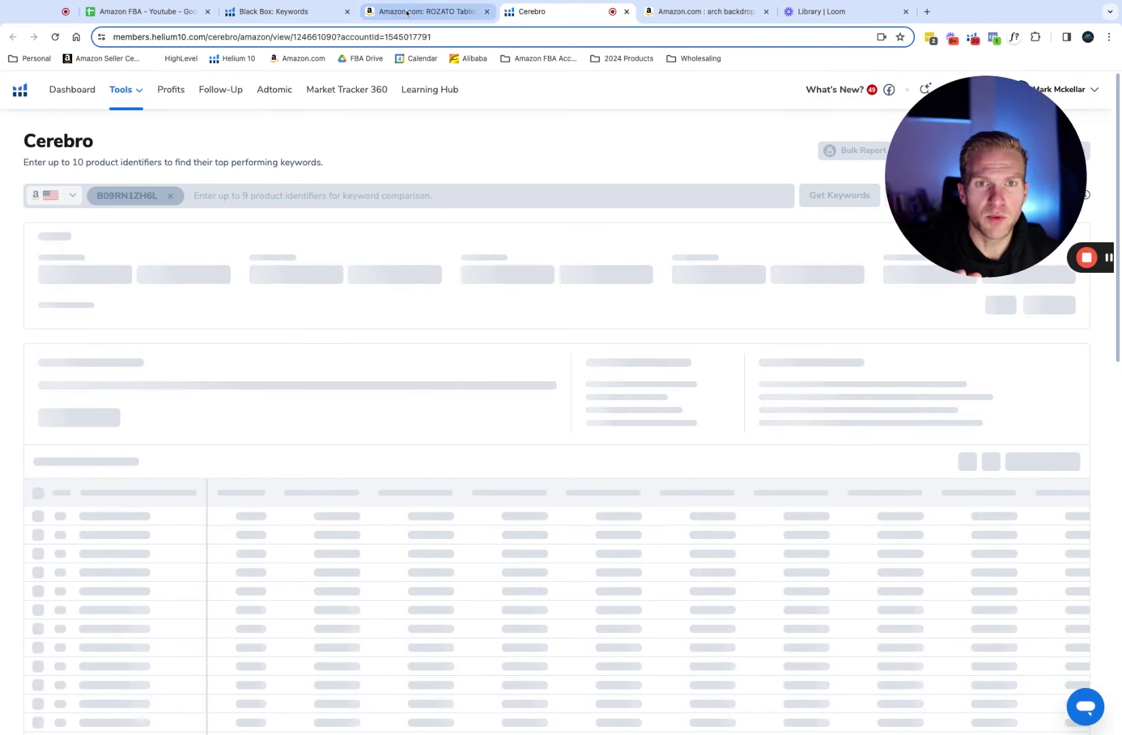
{"action": "left_click", "coordinate": [306, 20]}
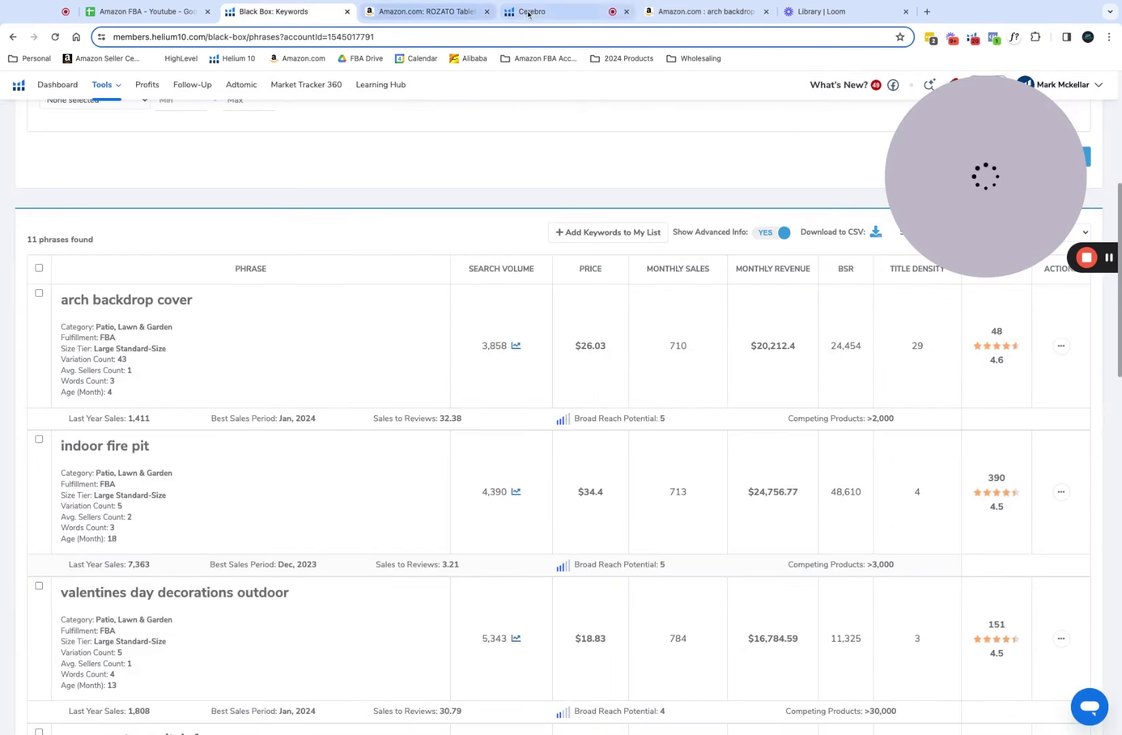
{"action": "left_click", "coordinate": [704, 13]}
{"action": "left_click", "coordinate": [545, 12]}
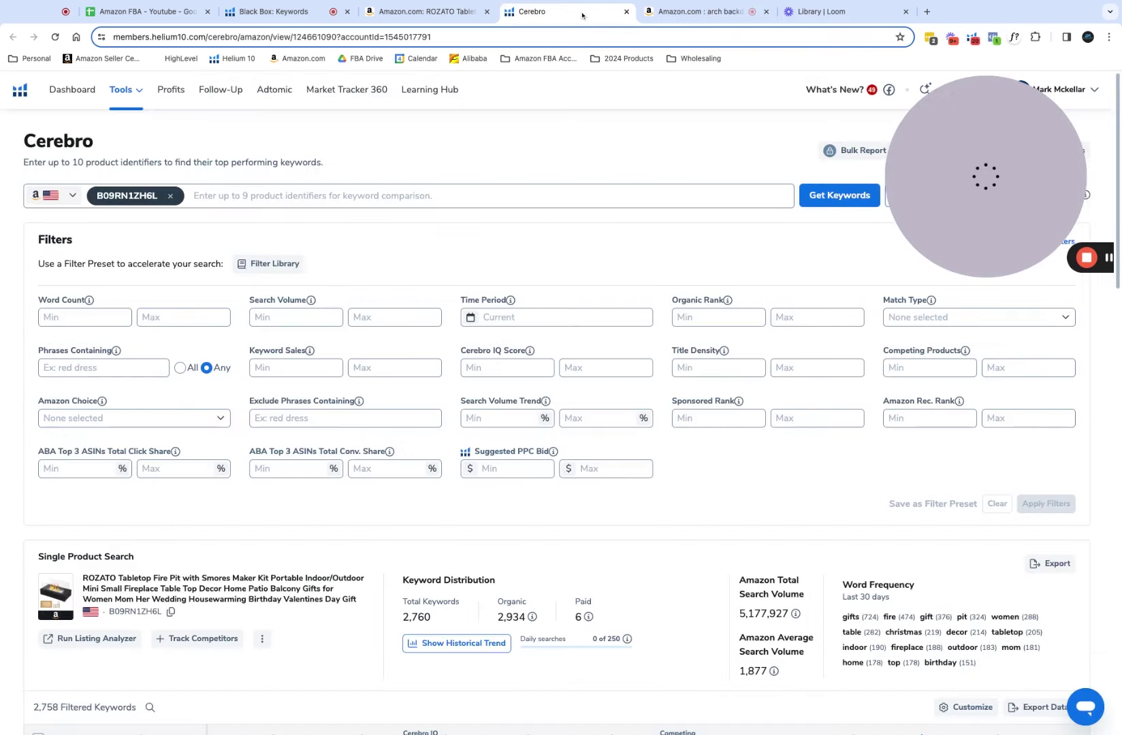
{"action": "scroll", "coordinate": [345, 323], "scroll_direction": "down", "scroll_amount": 5}
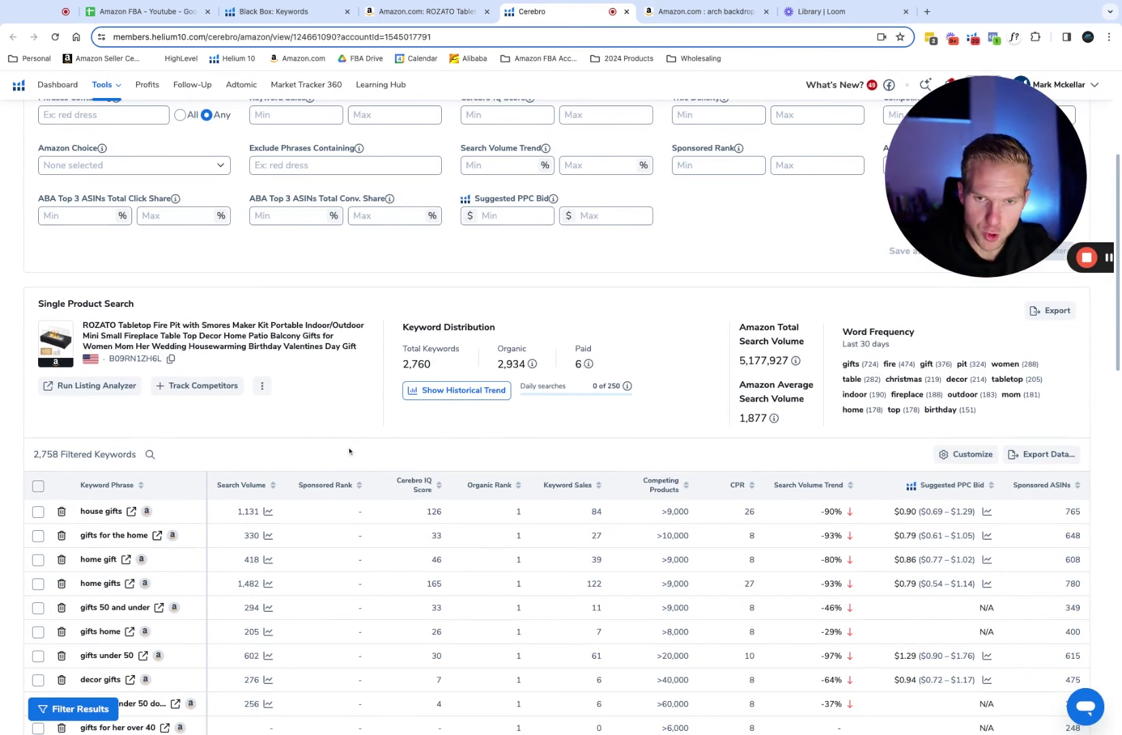
{"action": "scroll", "coordinate": [350, 451], "scroll_direction": "up", "scroll_amount": 4}
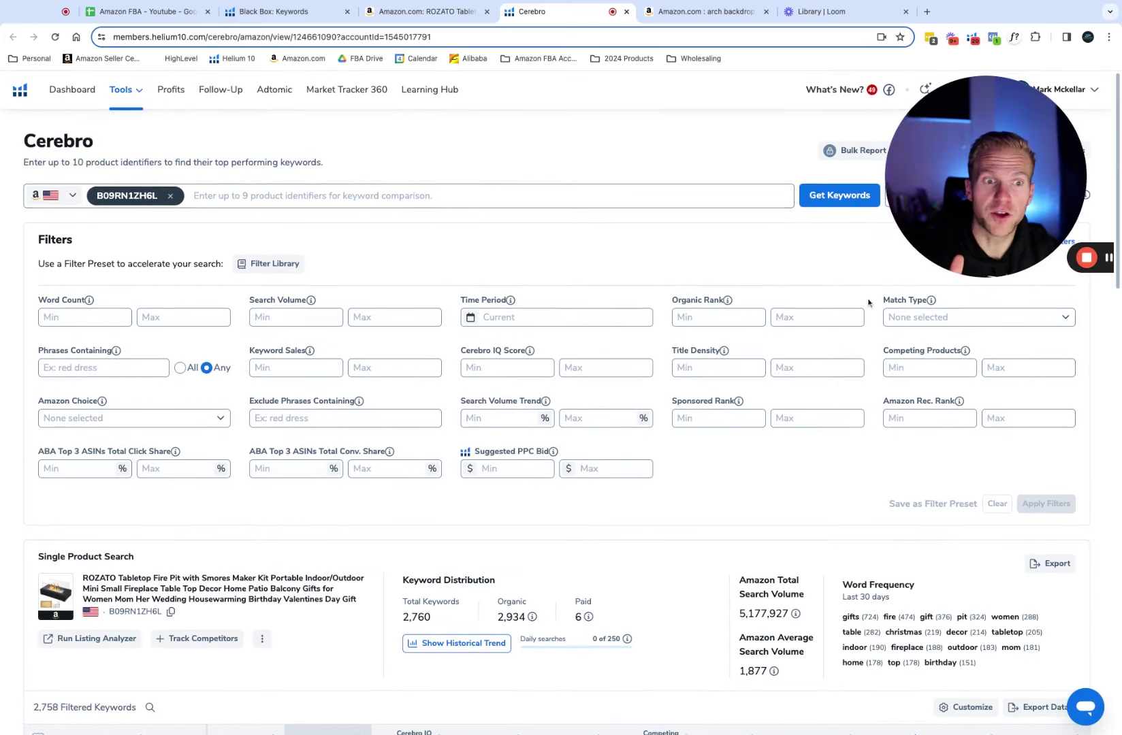
{"action": "scroll", "coordinate": [296, 504], "scroll_direction": "down", "scroll_amount": 6}
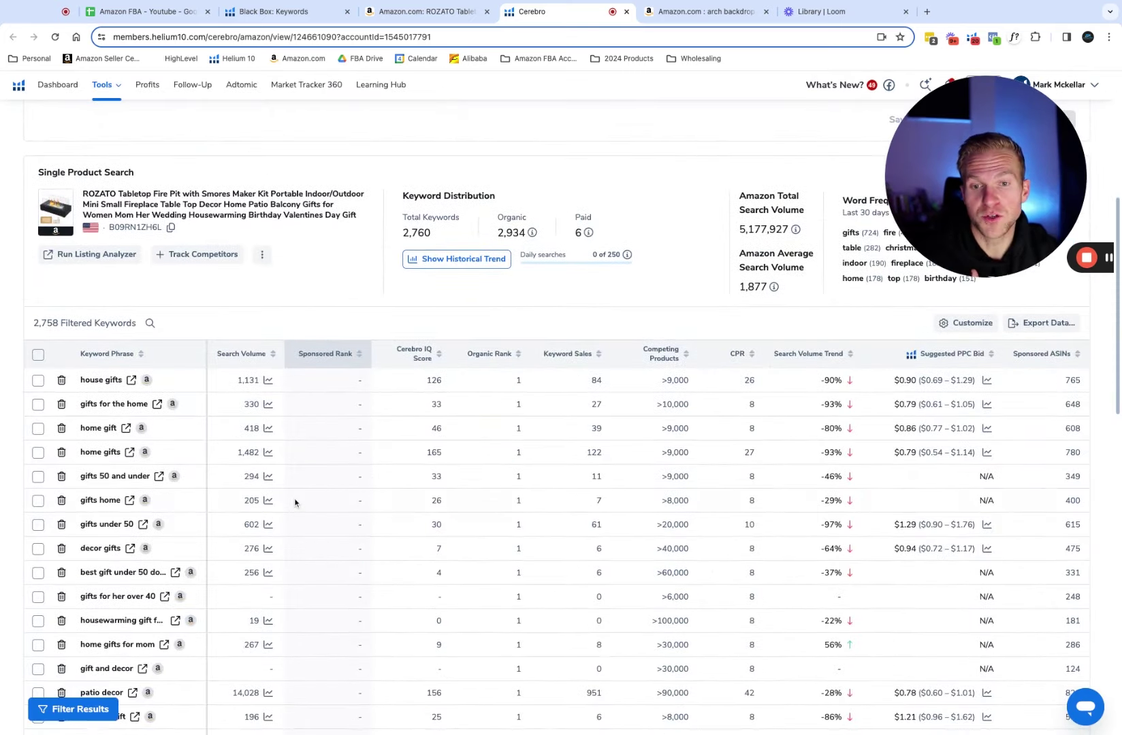
Filter the Cerebro keywords to an organic rank between 1 and 30.
{"action": "scroll", "coordinate": [477, 307], "scroll_direction": "up", "scroll_amount": 4}
{"action": "left_click", "coordinate": [689, 156]}
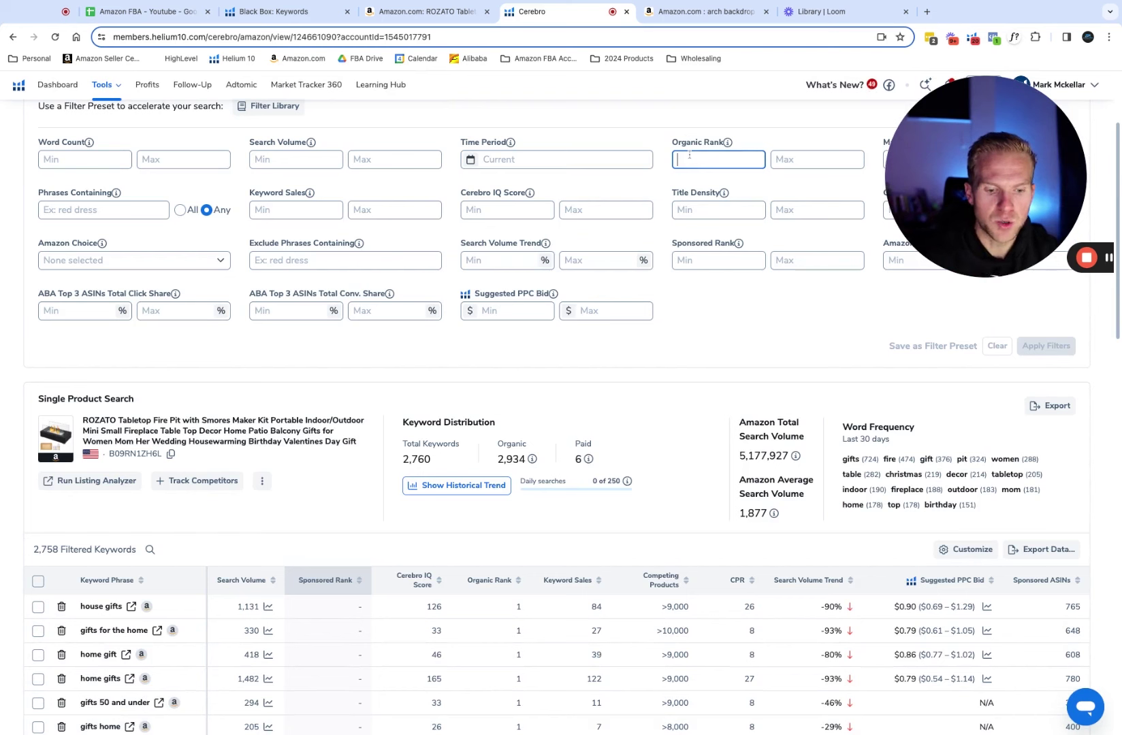
{"action": "type", "text": "1"}
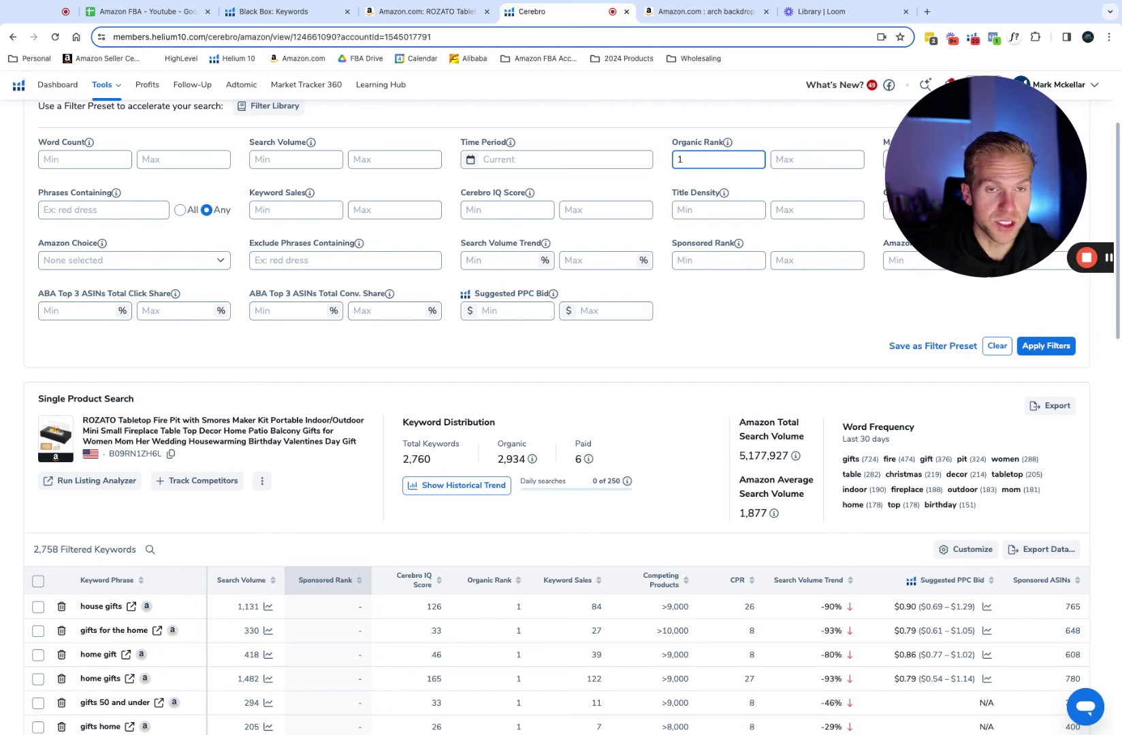
{"action": "key", "text": "Tab"}
{"action": "type", "text": "0"}
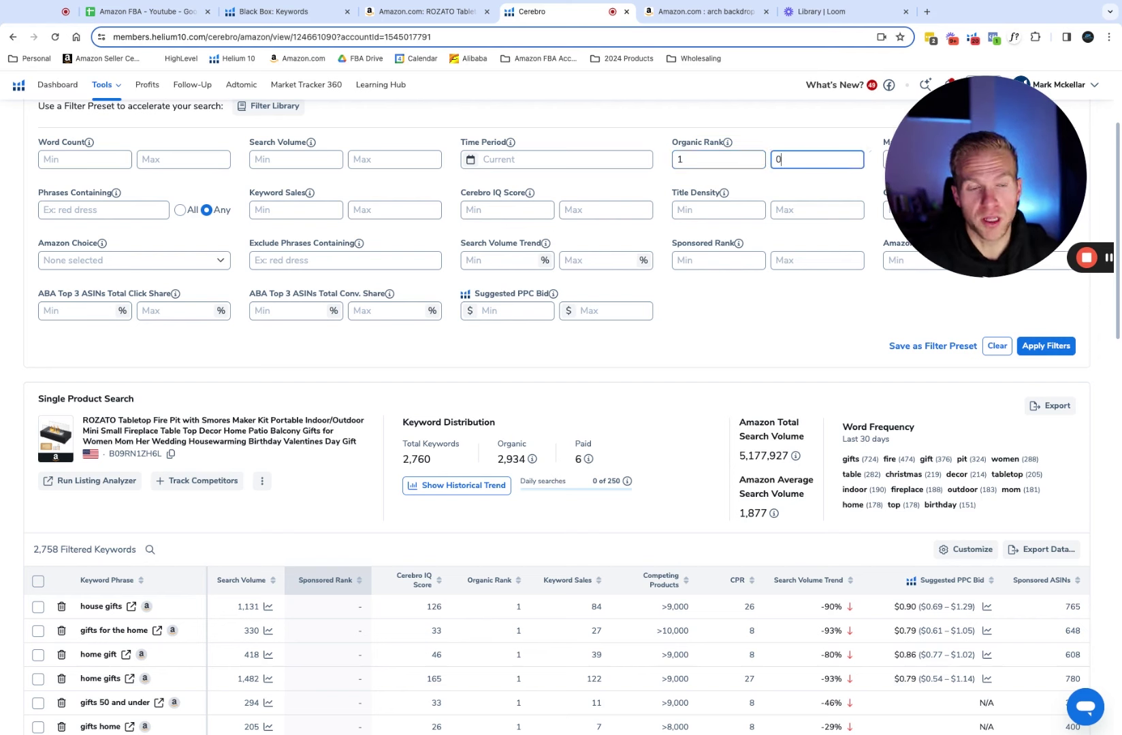
{"action": "type", "text": "30"}
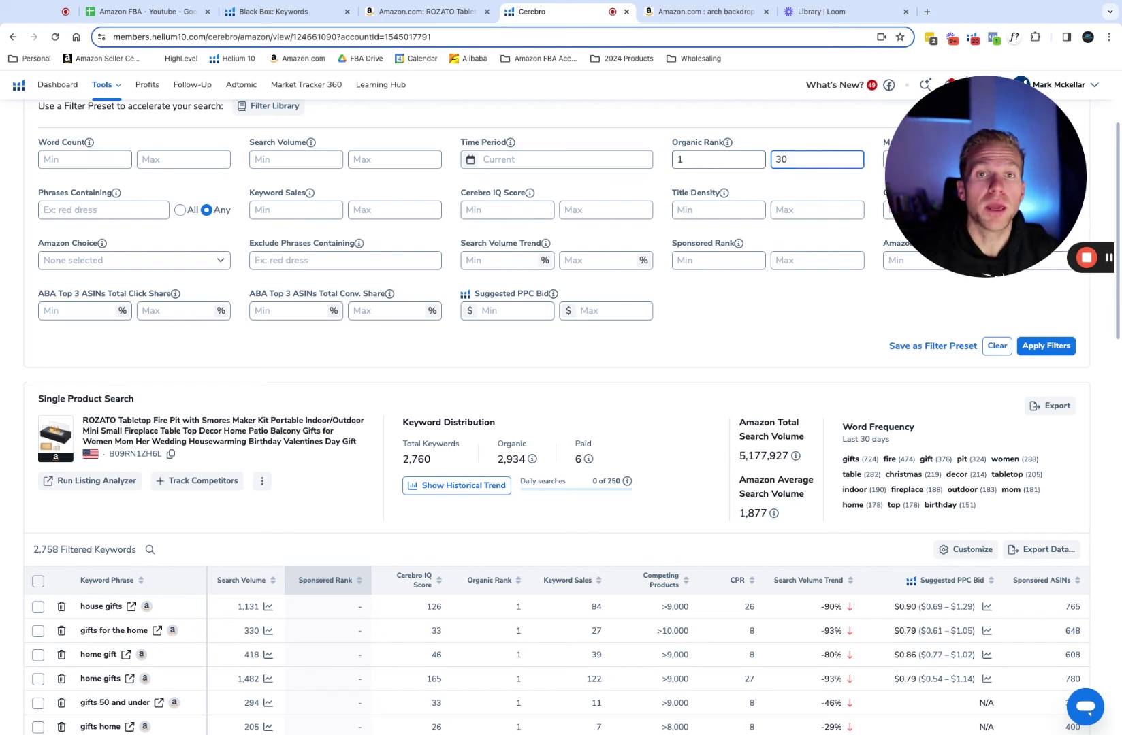
{"action": "key", "text": "Return"}
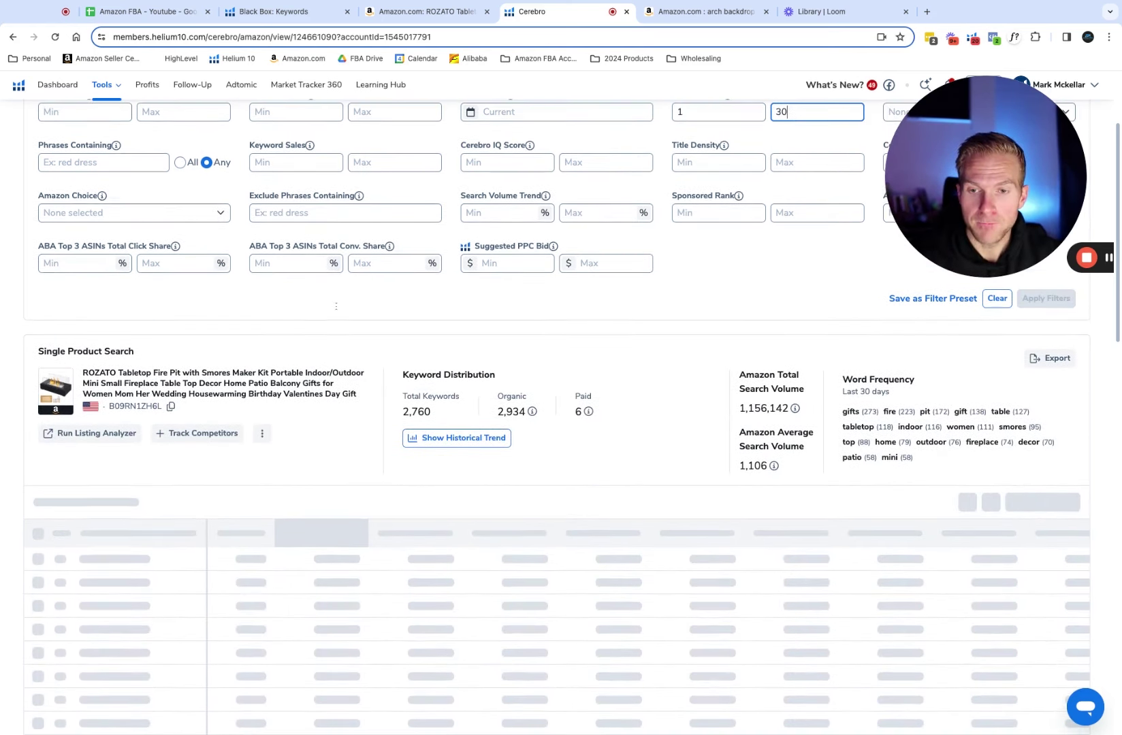
Sort the filtered keywords by search volume, highest first, and check the volume of the "table top firepit" keyword.
{"action": "scroll", "coordinate": [275, 328], "scroll_direction": "down", "scroll_amount": 3}
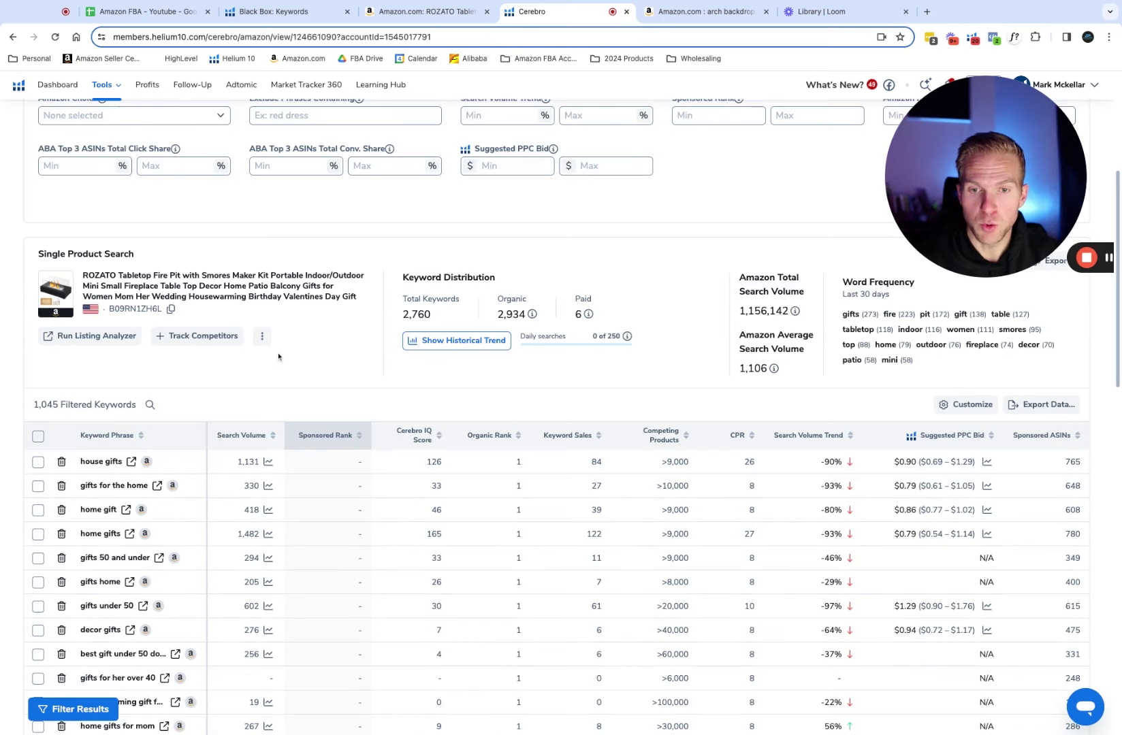
{"action": "left_click", "coordinate": [236, 443]}
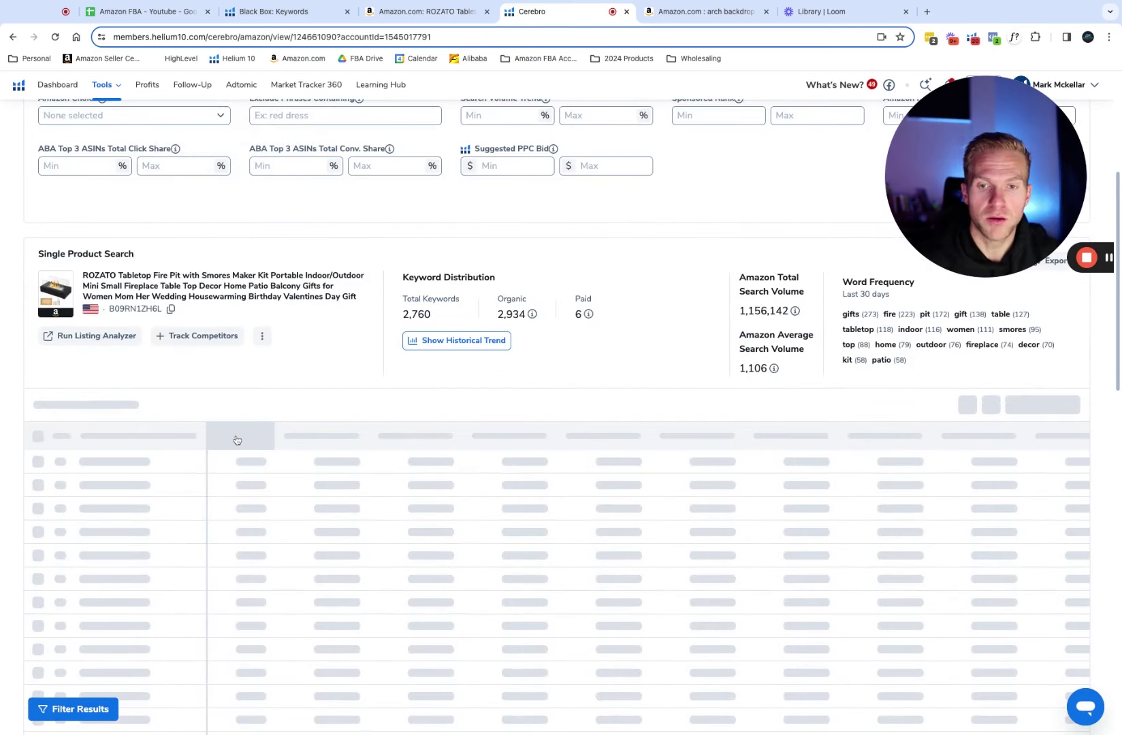
{"action": "scroll", "coordinate": [236, 441], "scroll_direction": "down", "scroll_amount": 1}
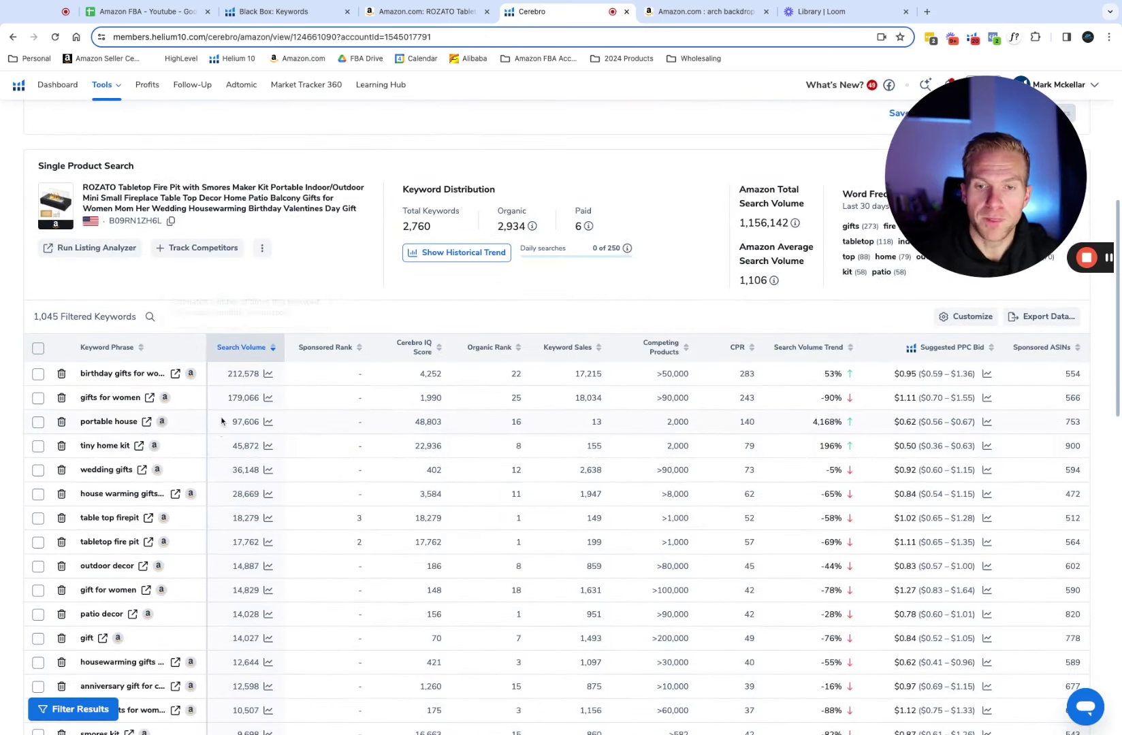
{"action": "scroll", "coordinate": [156, 501], "scroll_direction": "down", "scroll_amount": 1}
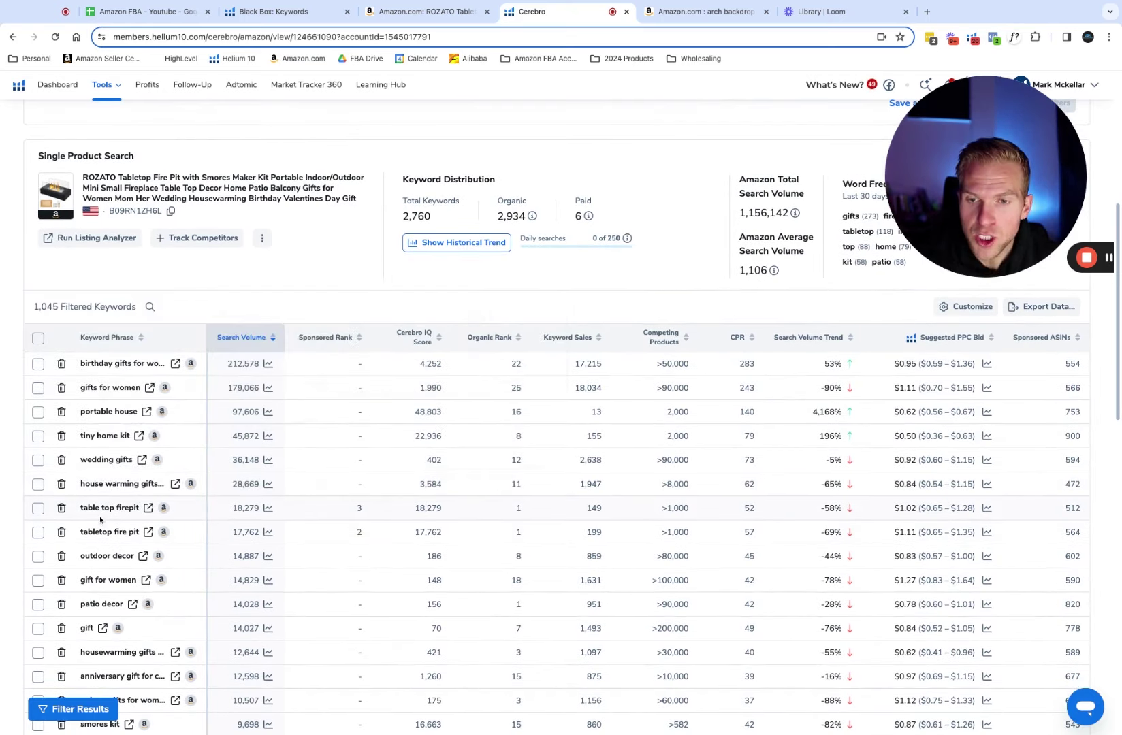
{"action": "double_click", "coordinate": [234, 508]}
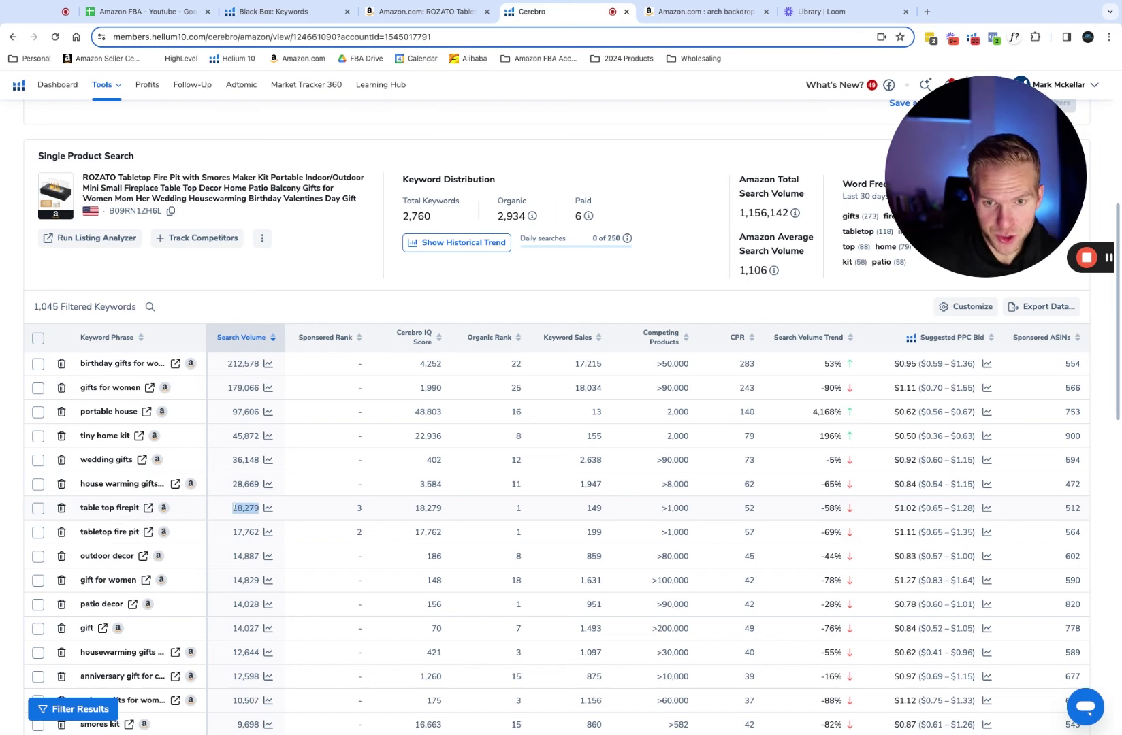